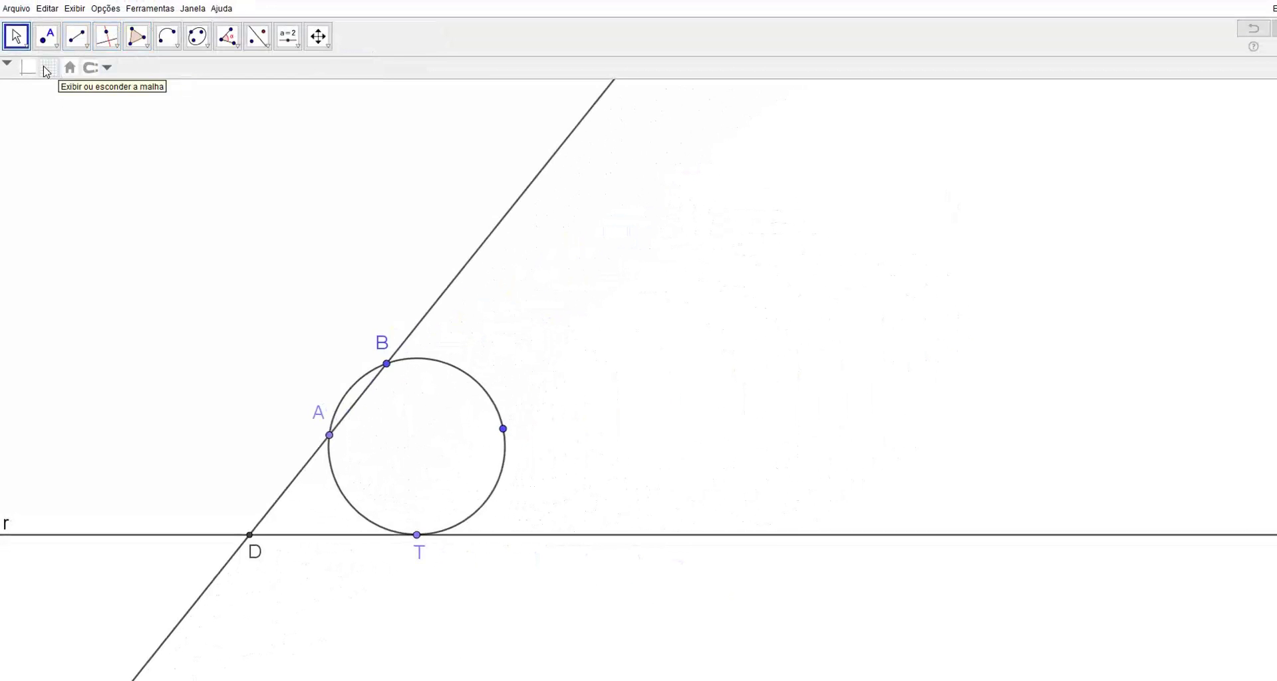
- Show the grid and draw a horizontal segment EF about 8 grid squares long in the empty area beside the circle
left_click(47, 67)
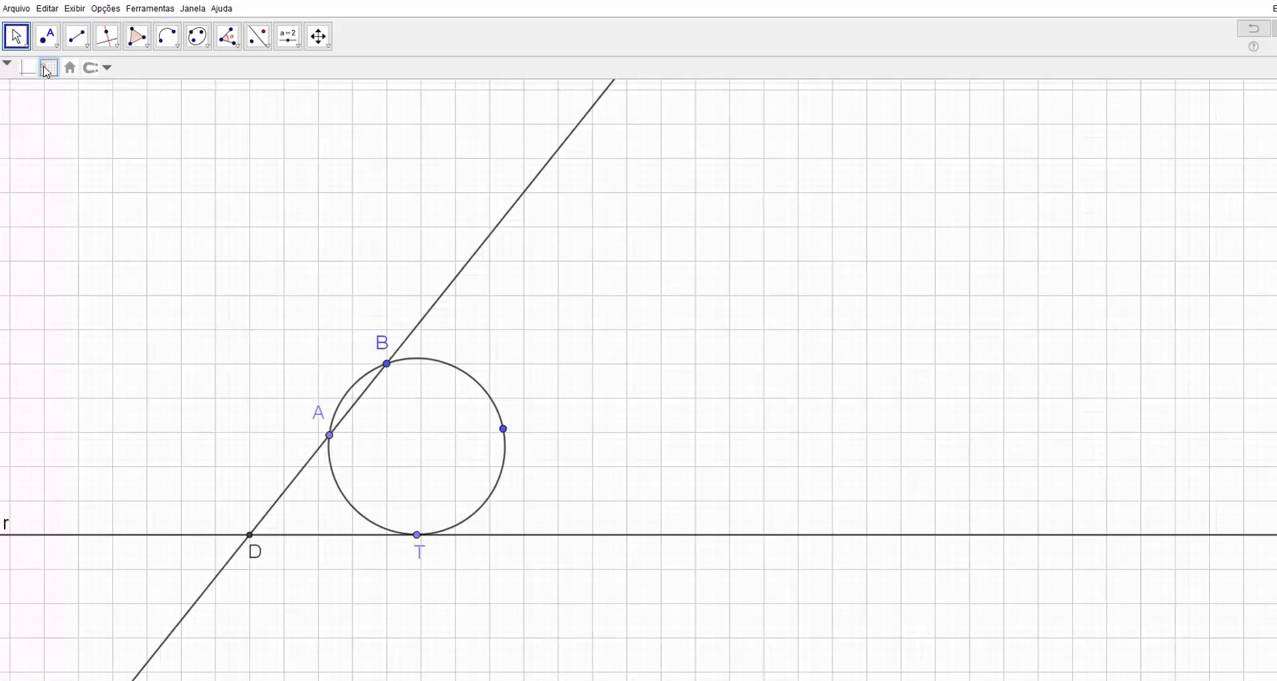
left_click(78, 37)
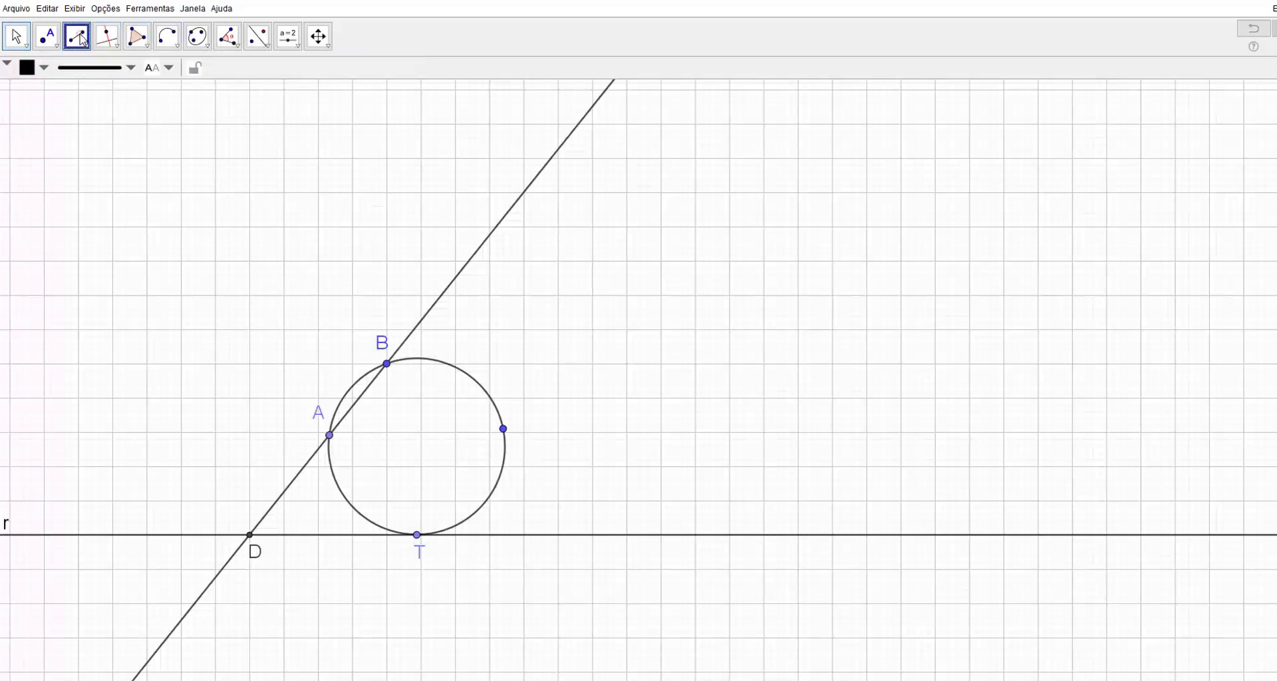
left_click(935, 330)
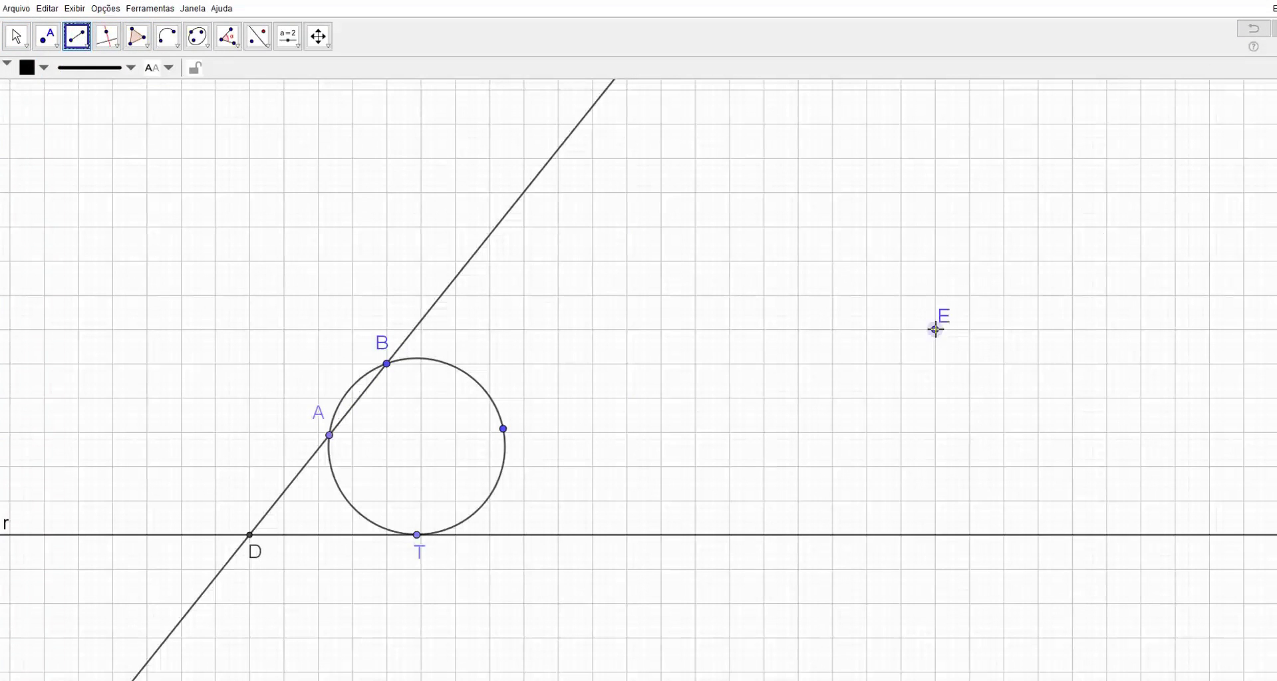
left_click(1208, 329)
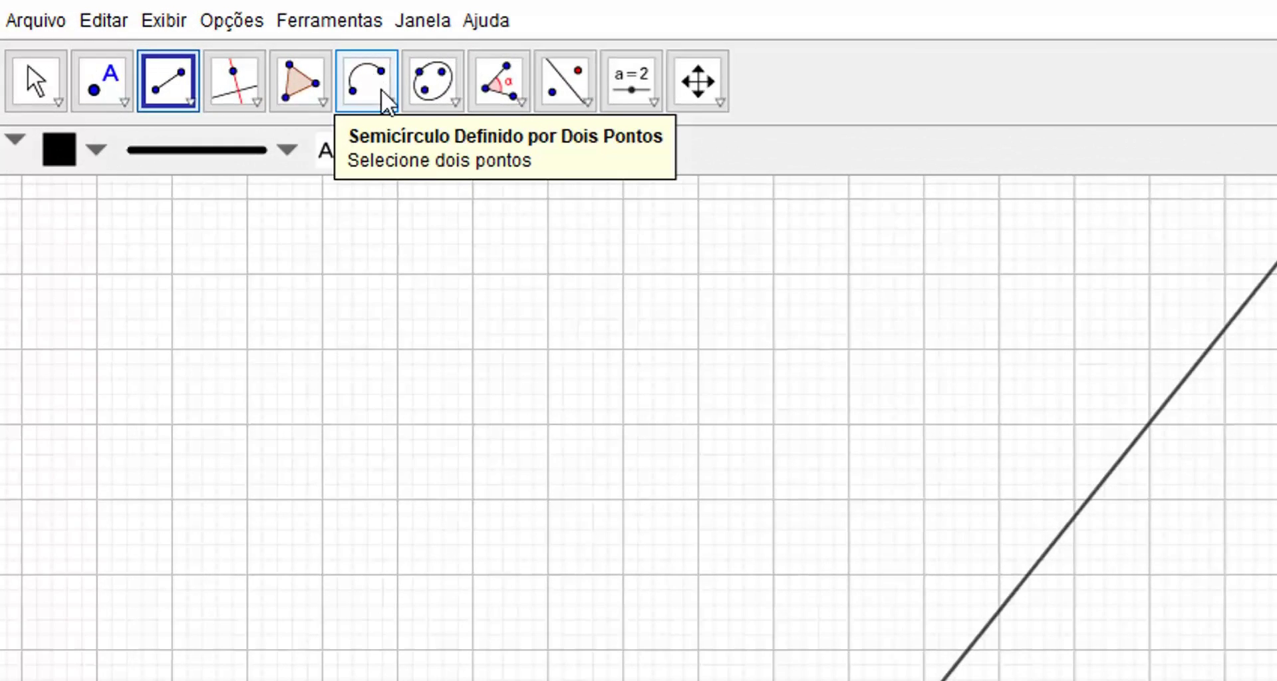
- Draw a semicircle through two points, from E to F, above segment EF
left_click(384, 100)
left_click(388, 100)
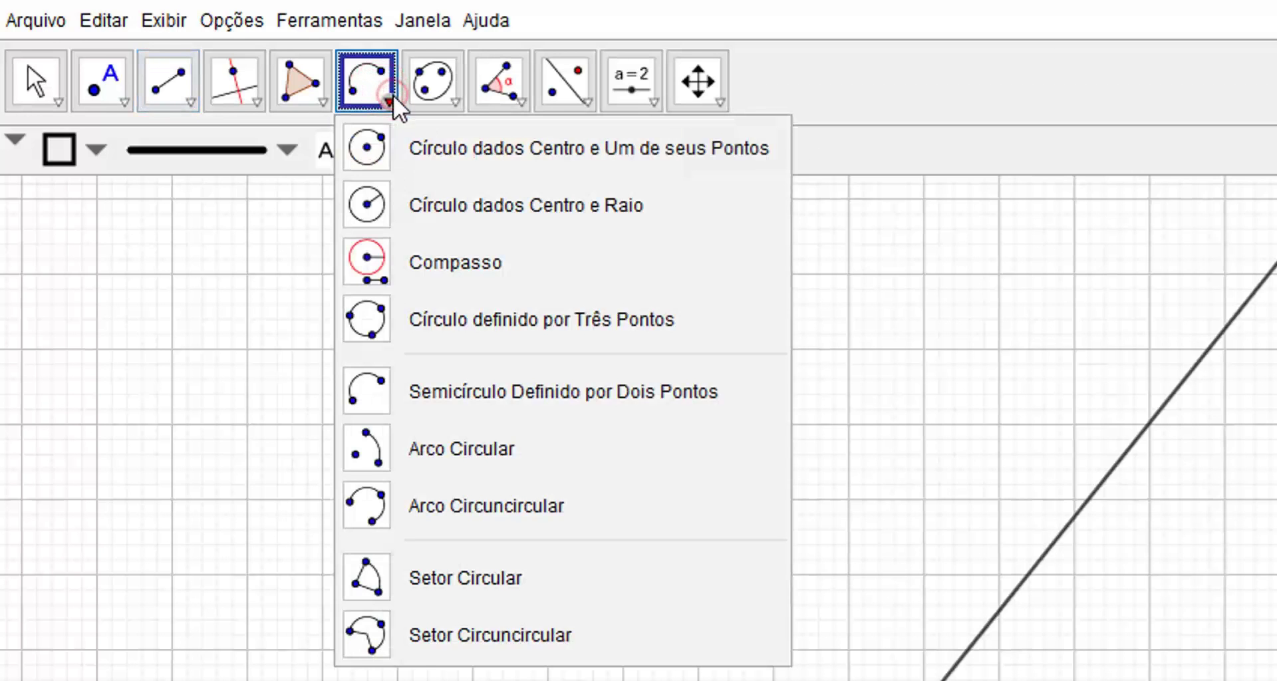
left_click(627, 405)
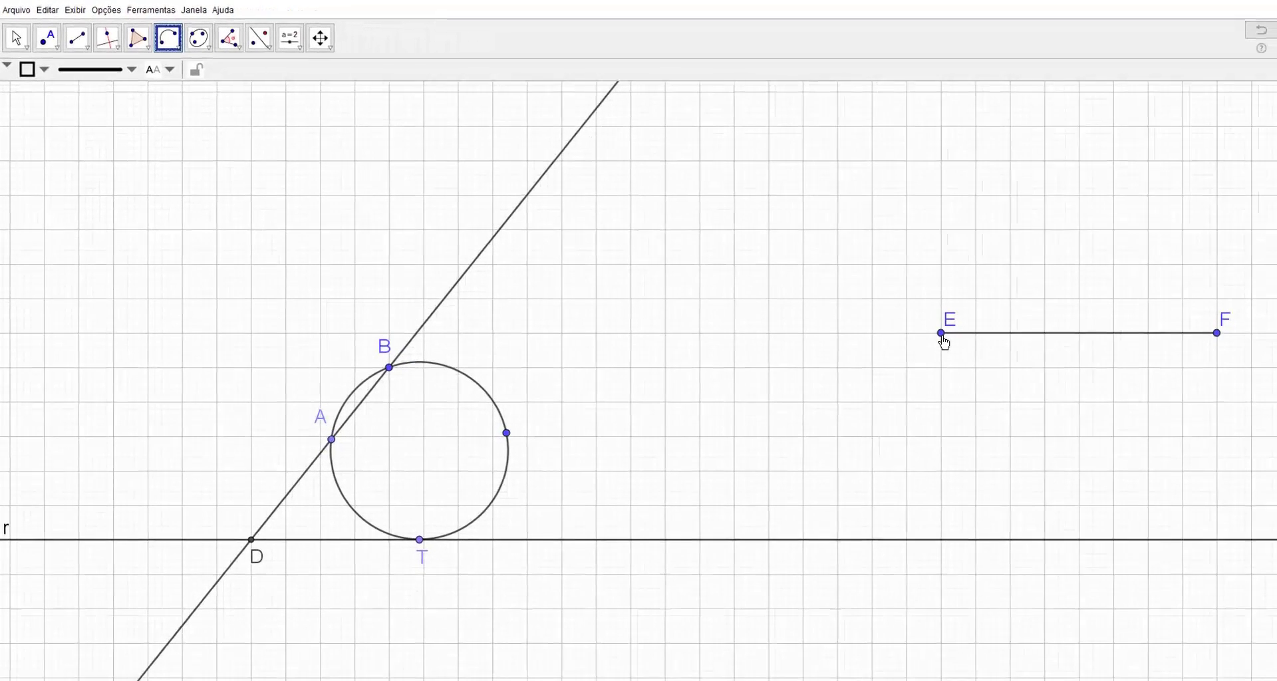
left_click(941, 336)
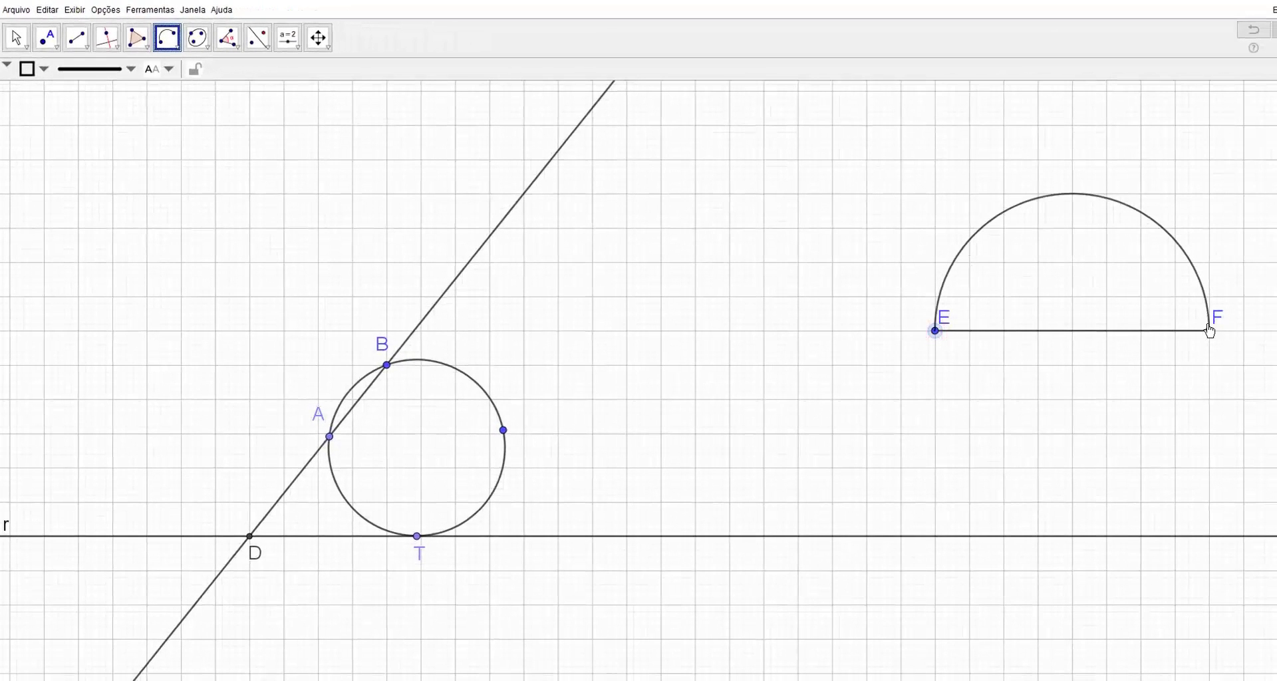
left_click(1210, 331)
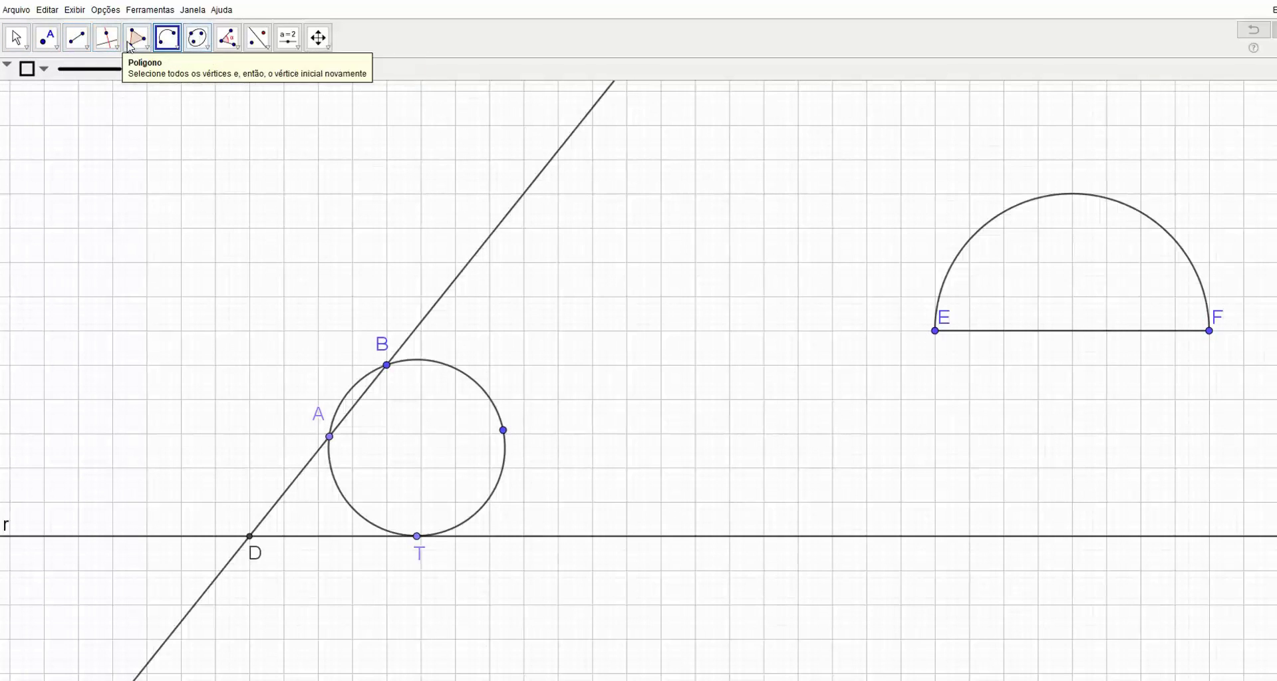
- Place point G on segment EF two grid squares from F and draw the perpendicular to EF through G
left_click(46, 38)
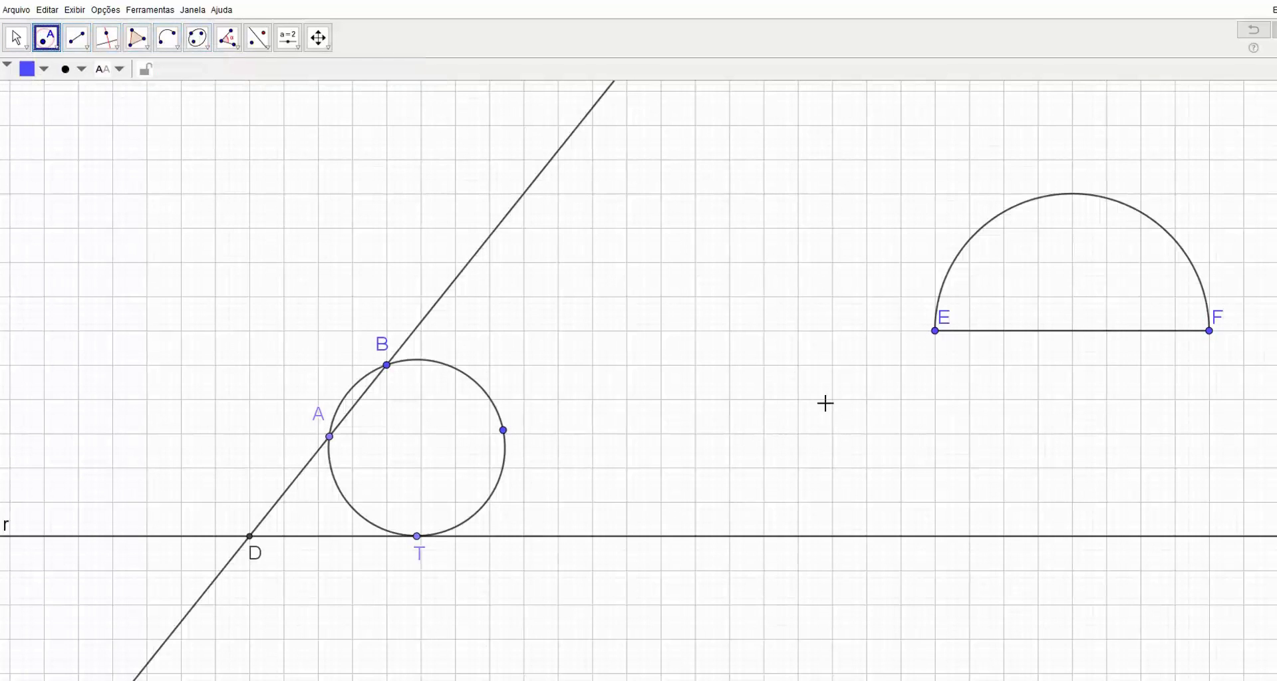
left_click(1141, 332)
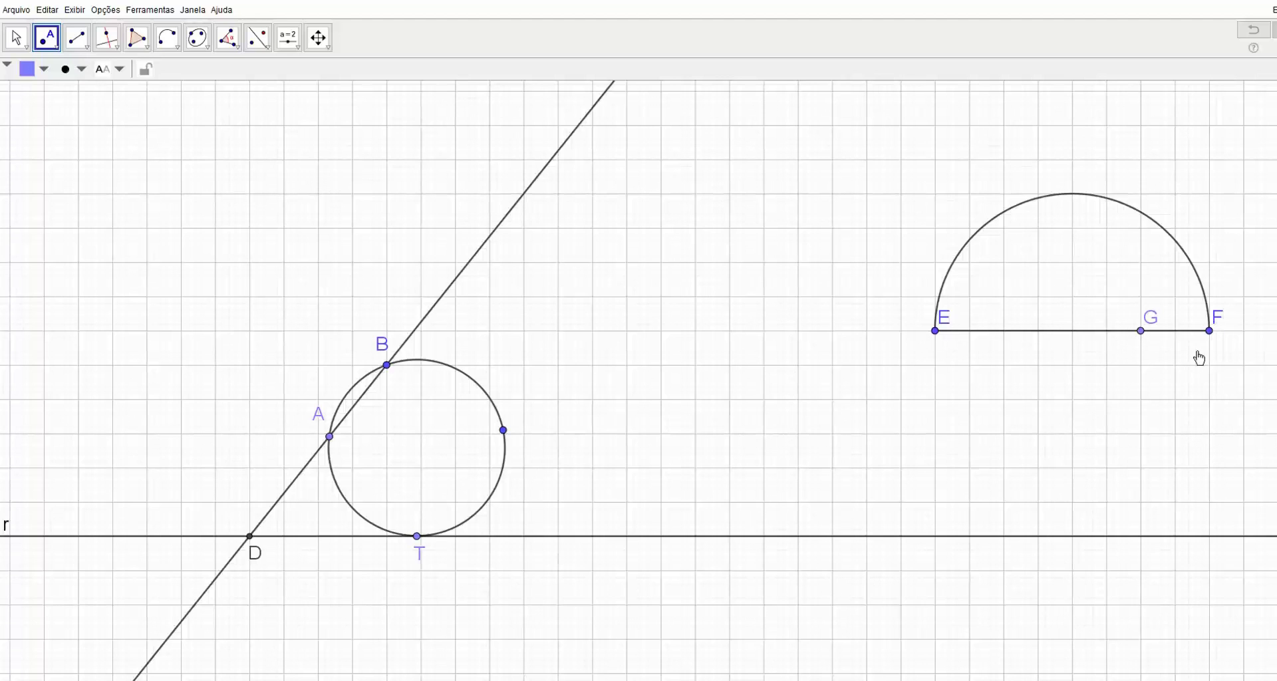
left_click(107, 38)
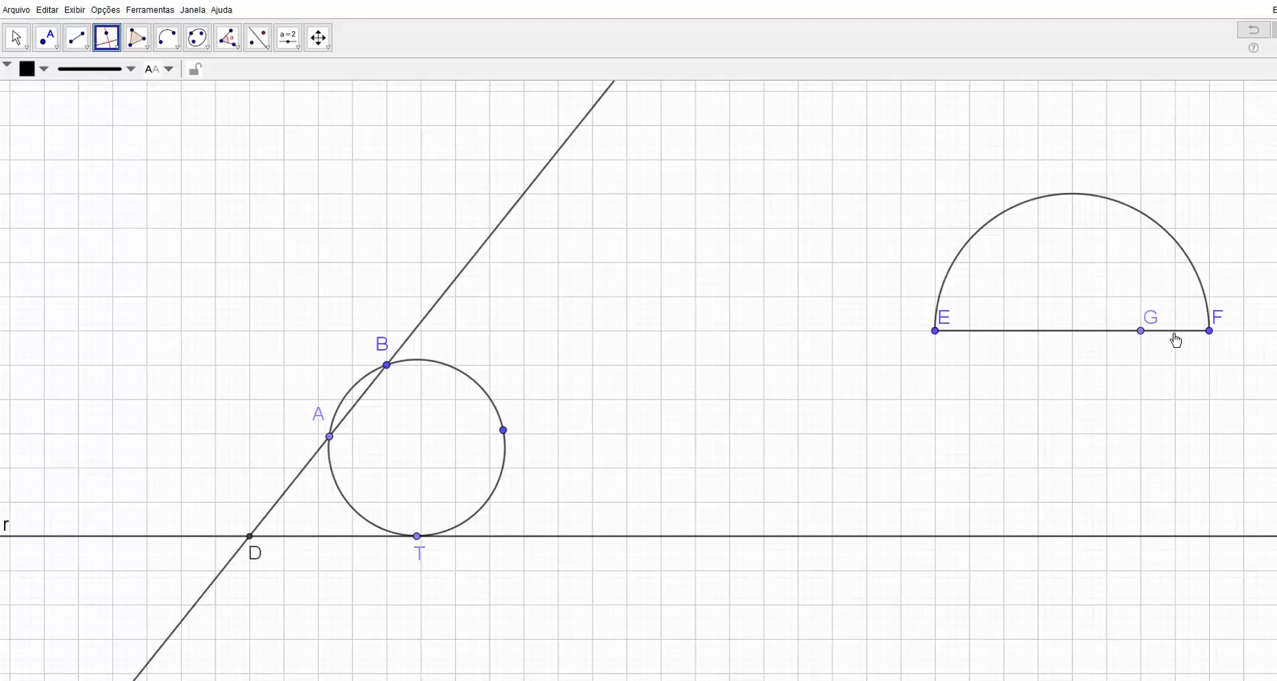
left_click(1176, 340)
left_click(1141, 332)
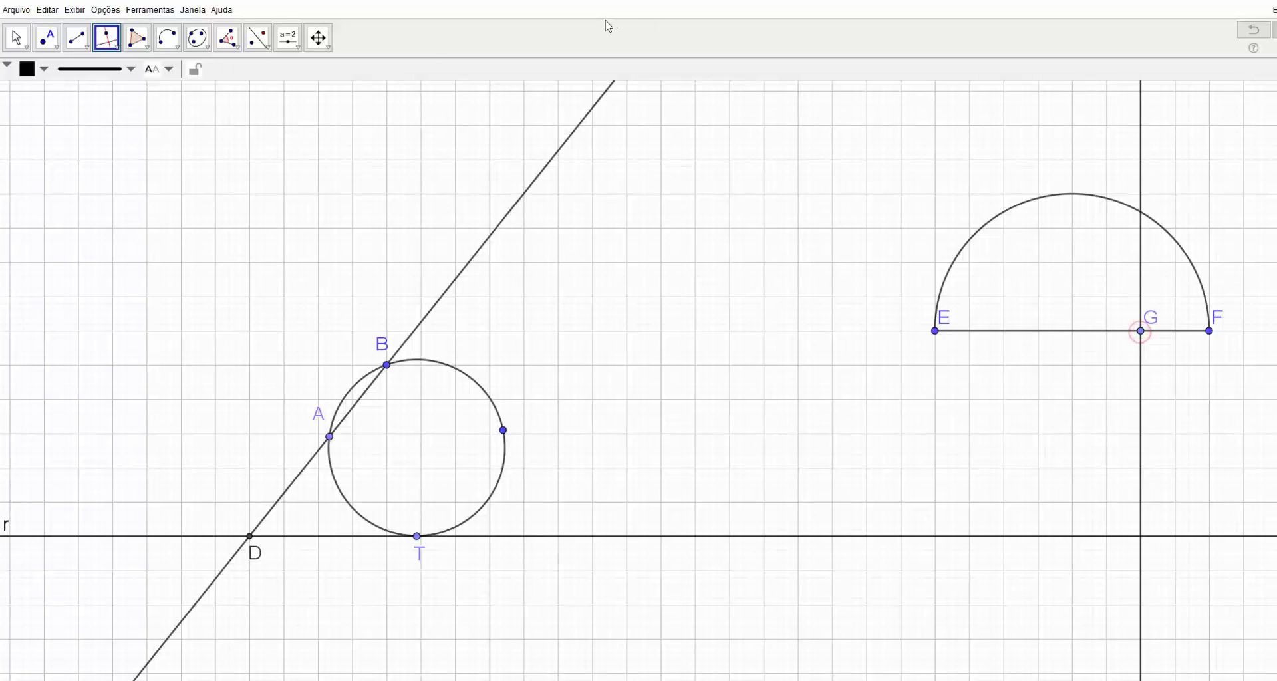
- Mark the intersection H of the perpendicular with the semicircle and hide the perpendicular line
left_click(58, 47)
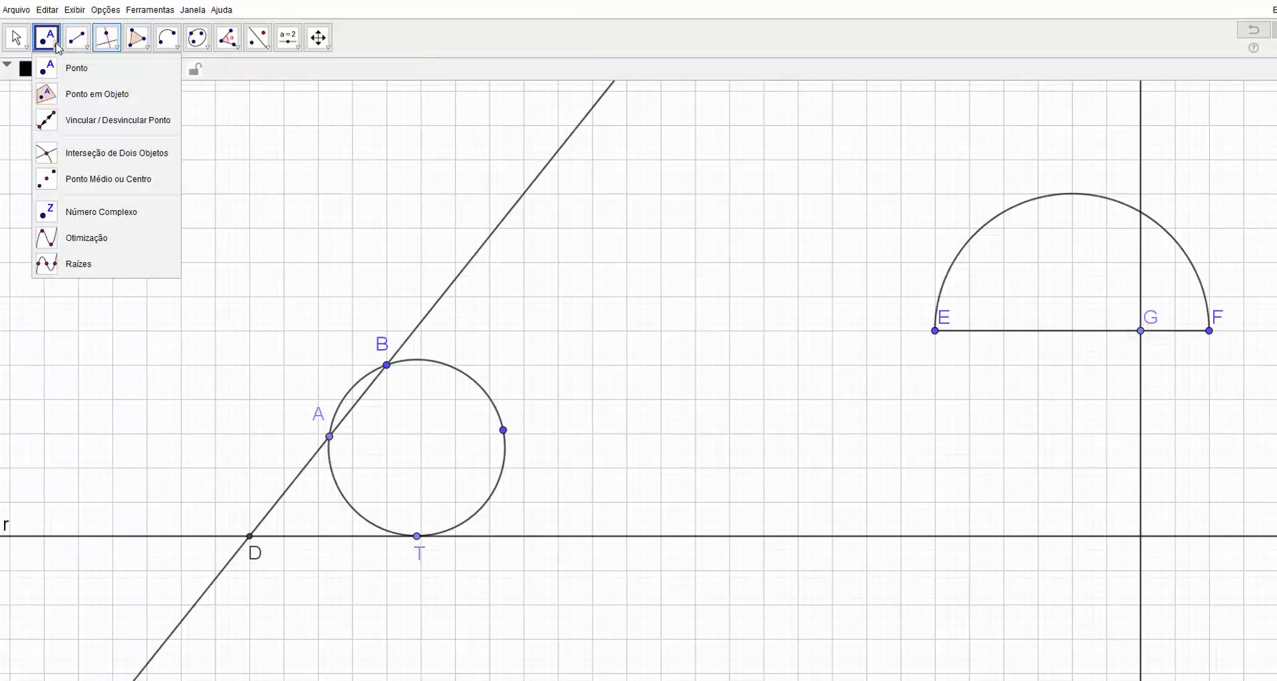
left_click(95, 148)
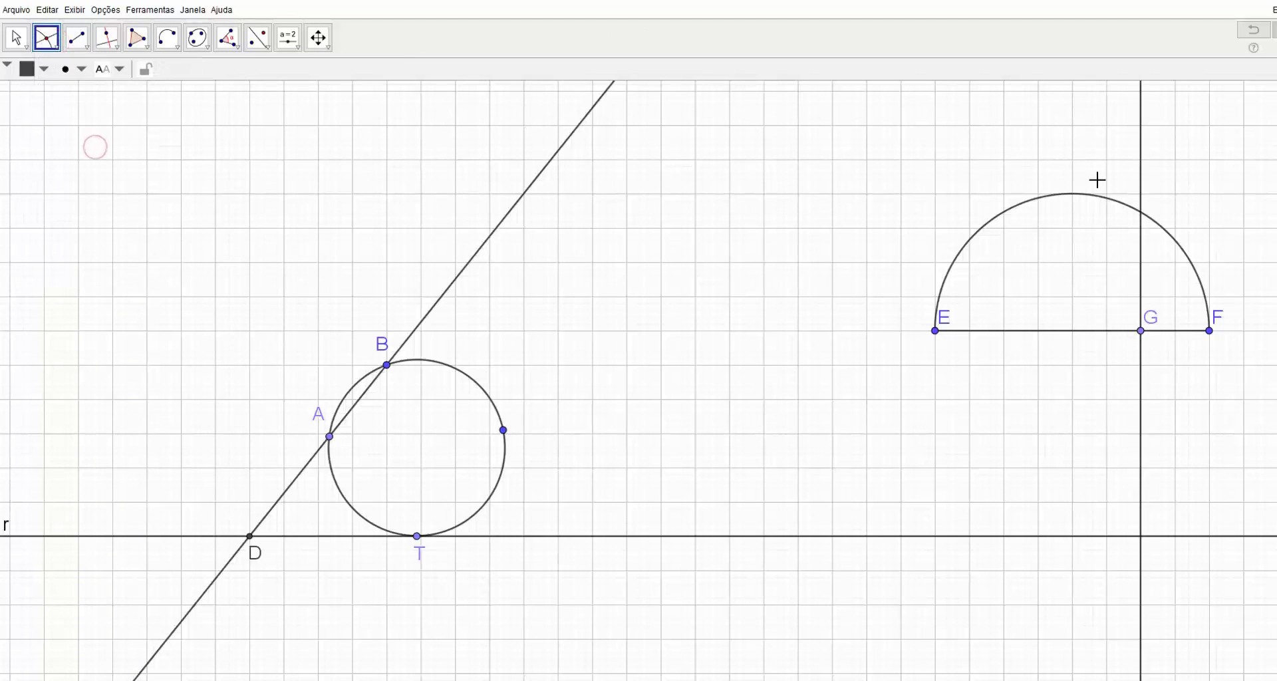
left_click(1140, 214)
right_click(1138, 109)
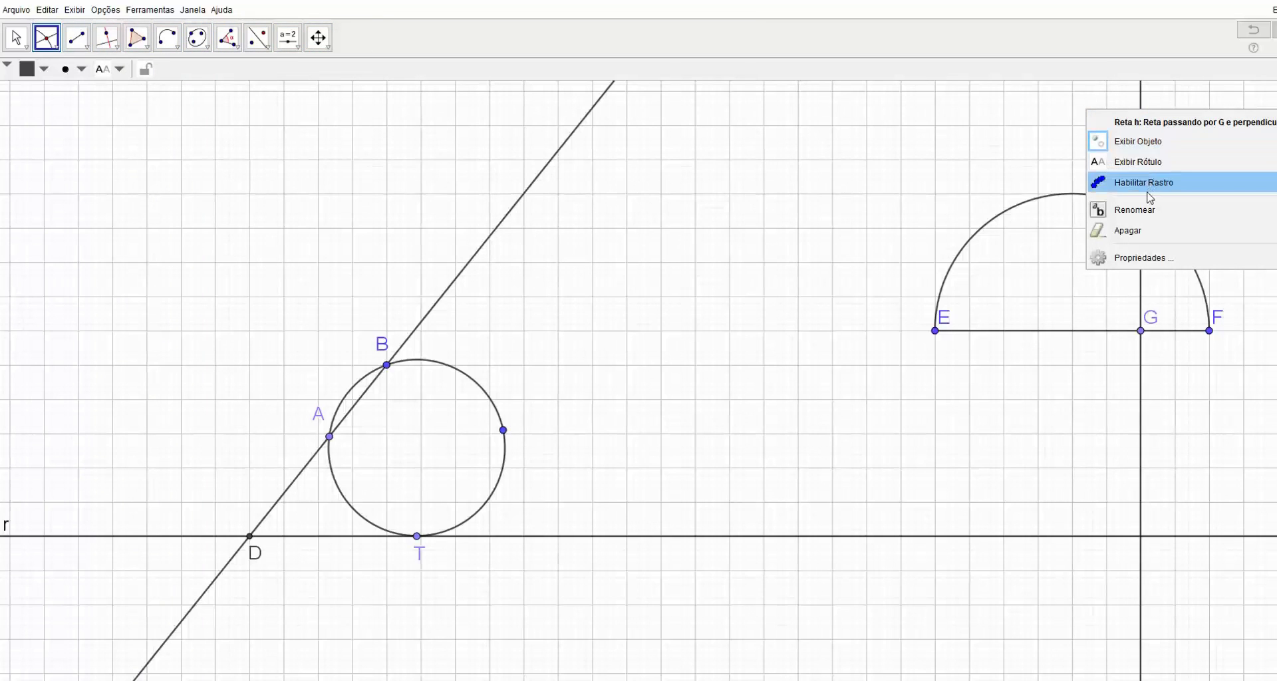
left_click(1137, 143)
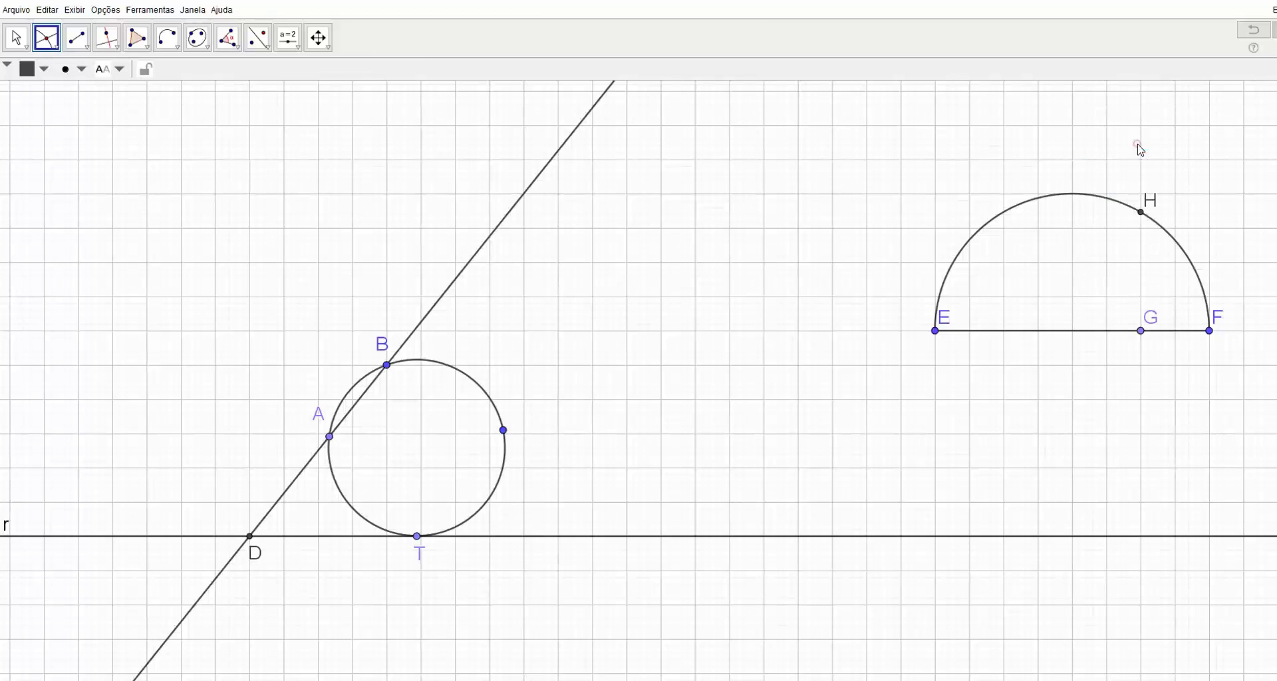
- Draw segment GH and move point G along EF to two grid squares from E
left_click(91, 48)
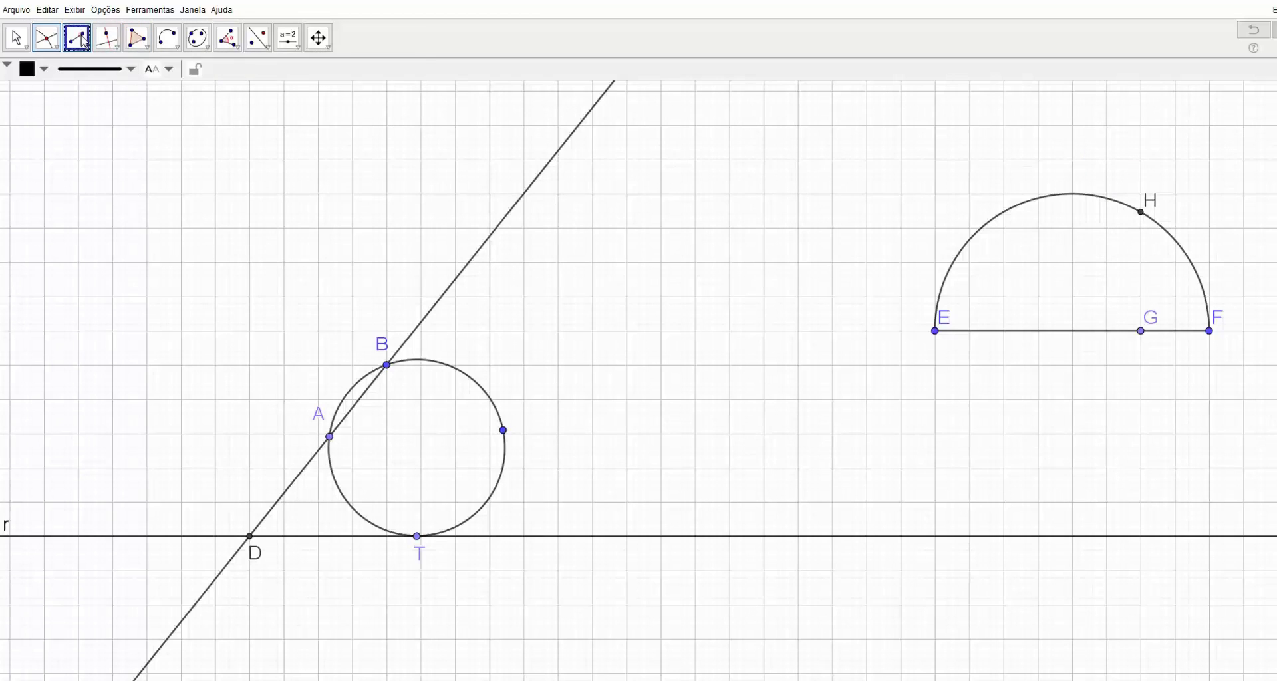
left_click(1140, 330)
left_click(1141, 212)
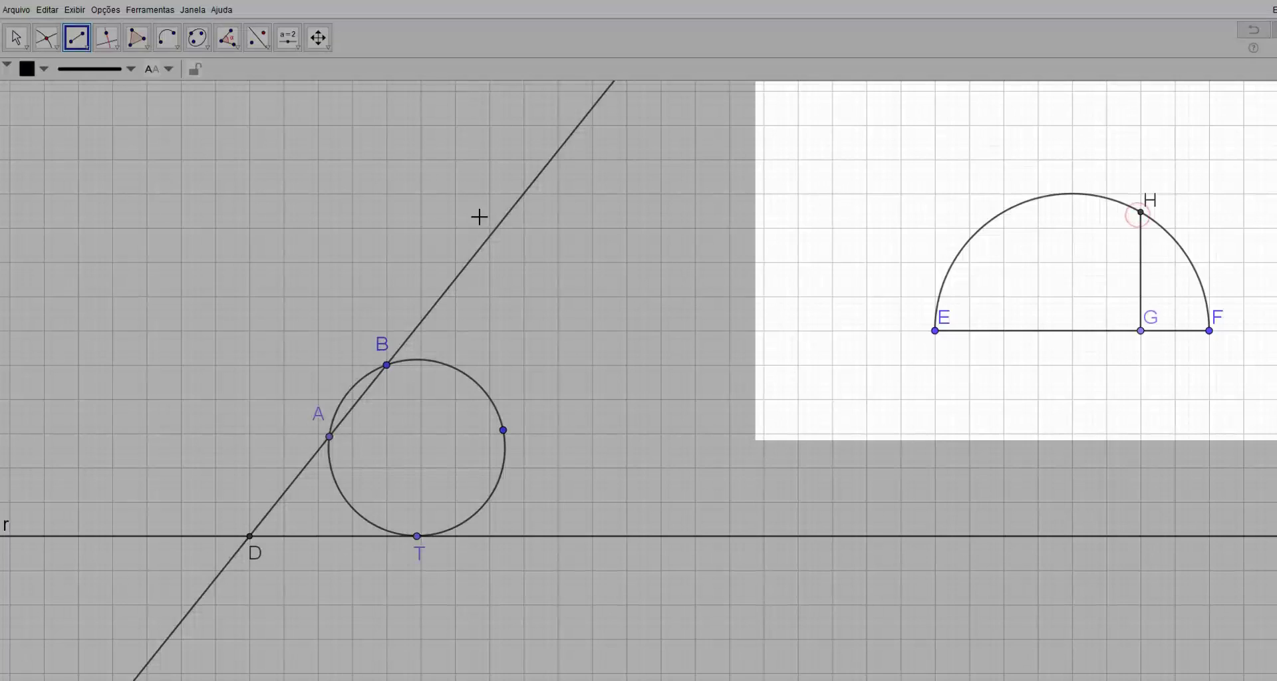
left_click(17, 38)
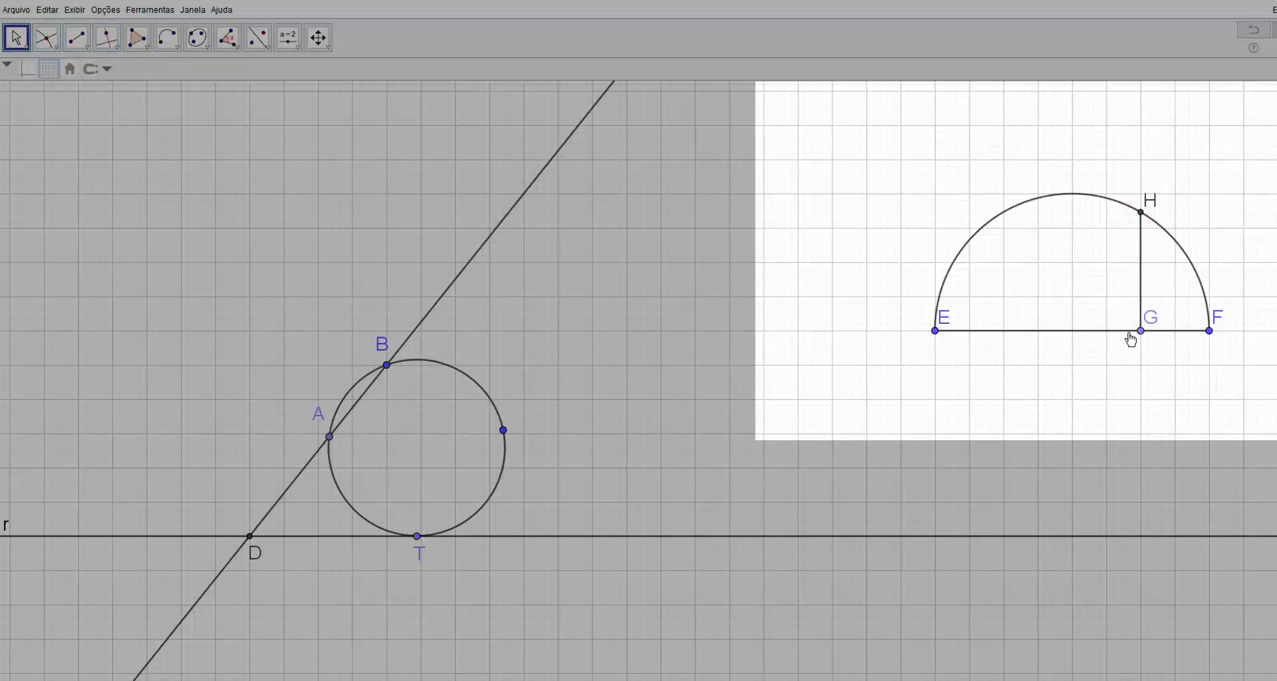
left_click_drag(1144, 339, 1003, 336)
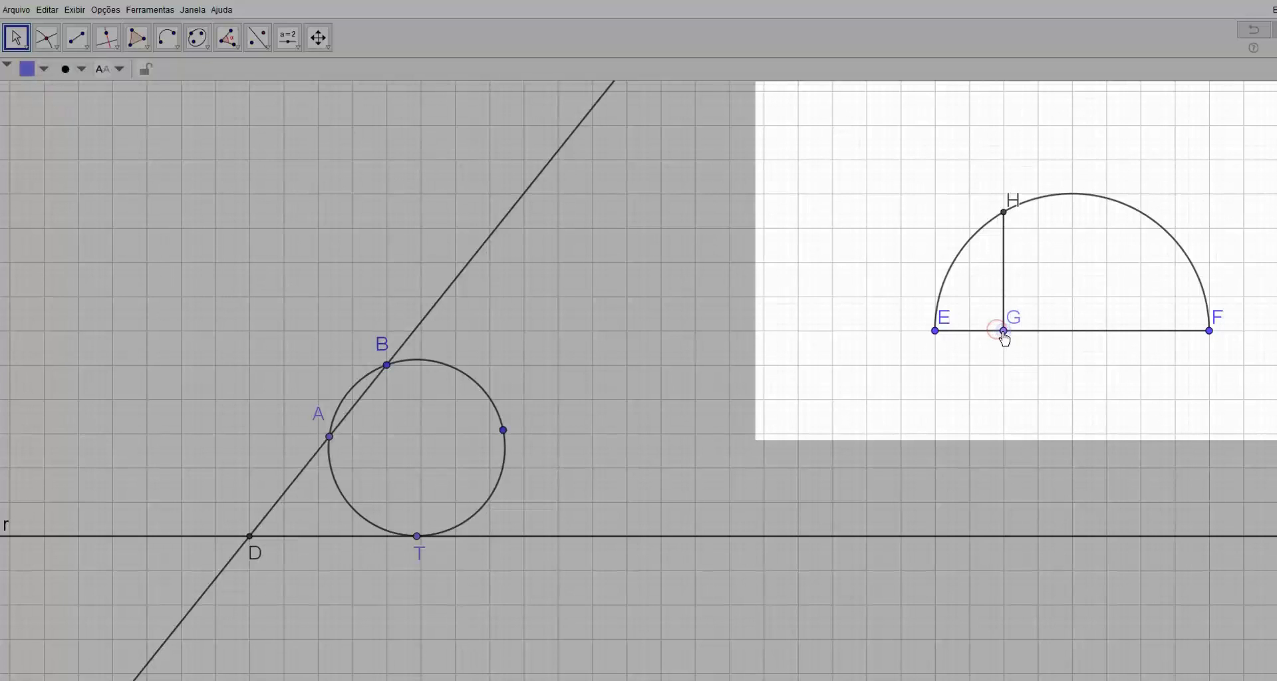
- Draw a polygon in the semicircle figure with E and H among its vertices, closing it at E
left_click(149, 51)
left_click(154, 66)
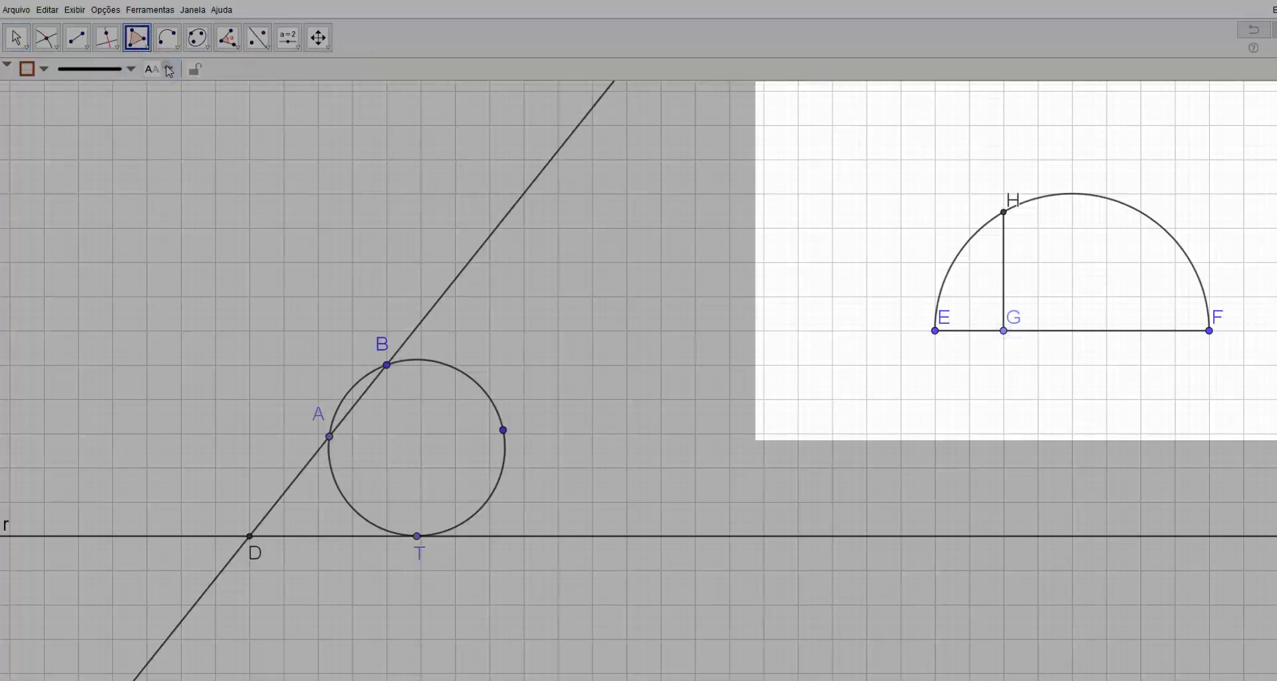
left_click(935, 331)
left_click(1004, 213)
left_click(935, 330)
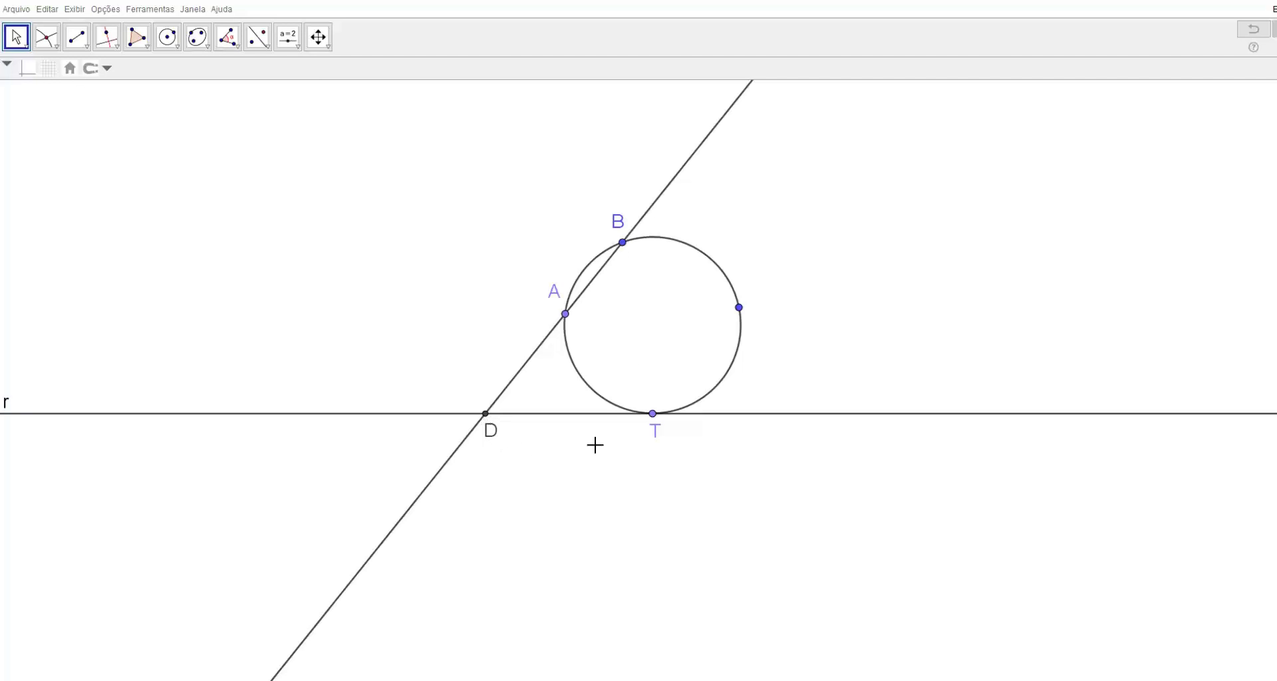
- Draw a circle centred at D that passes through point B
left_click(177, 47)
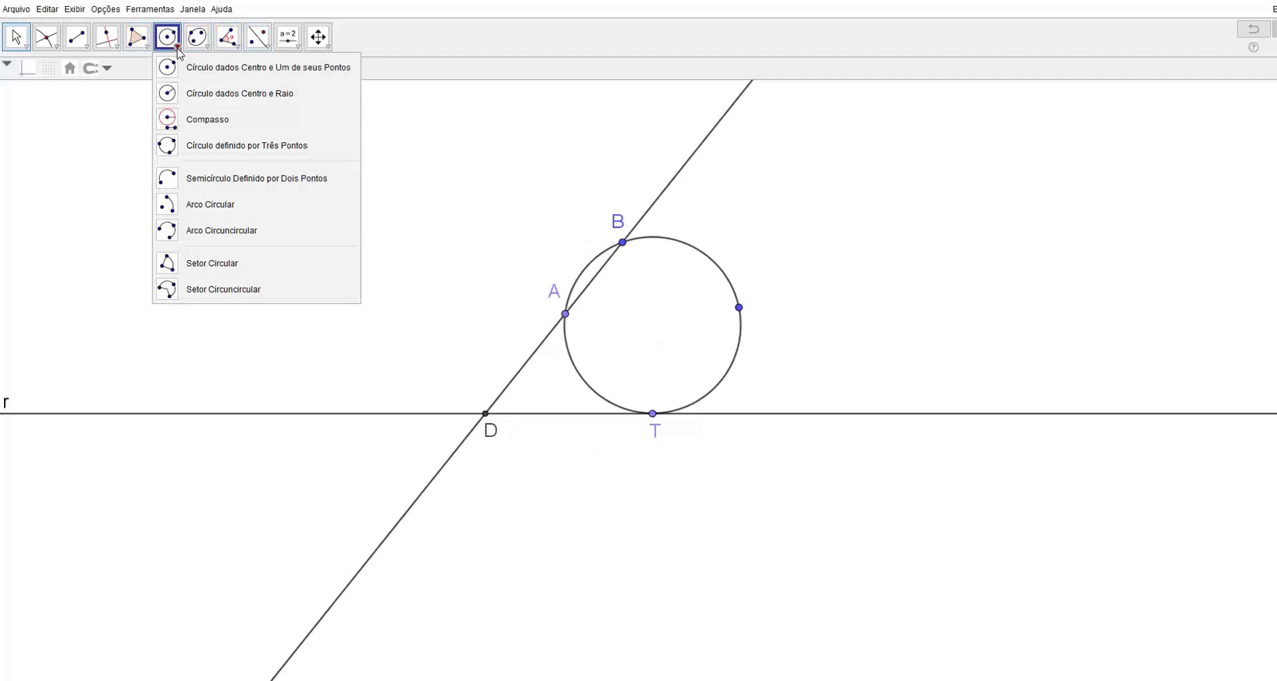
left_click(206, 68)
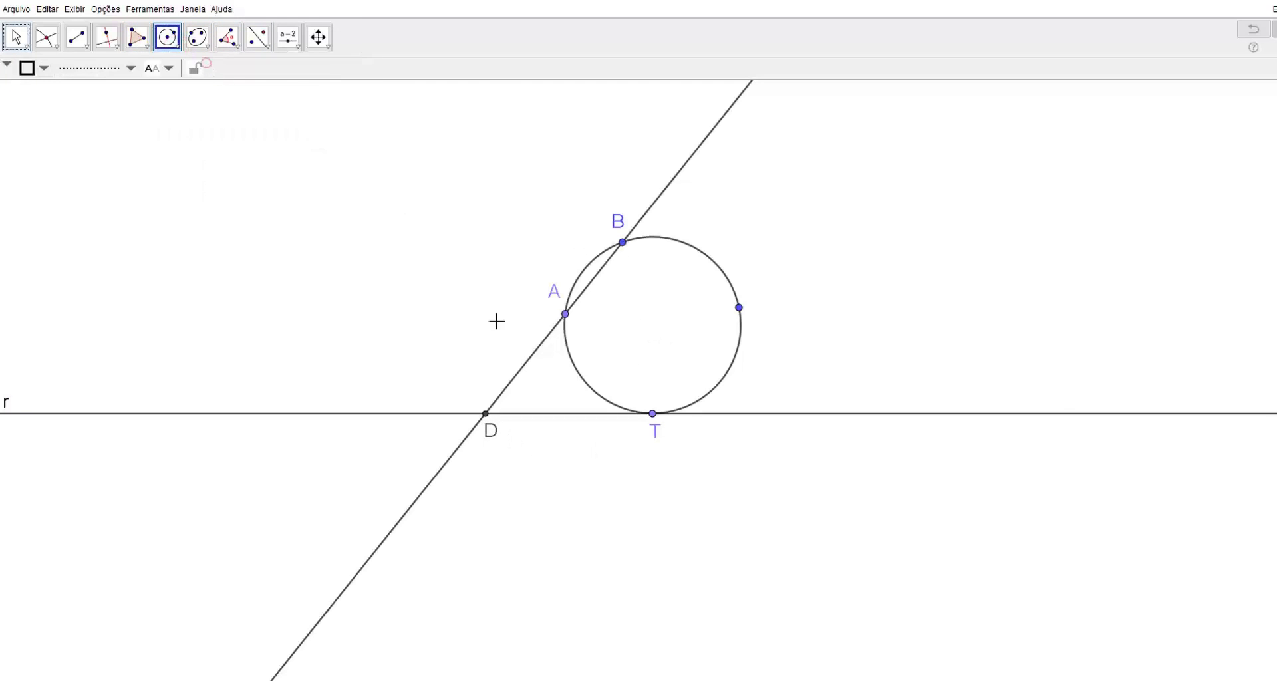
left_click(486, 415)
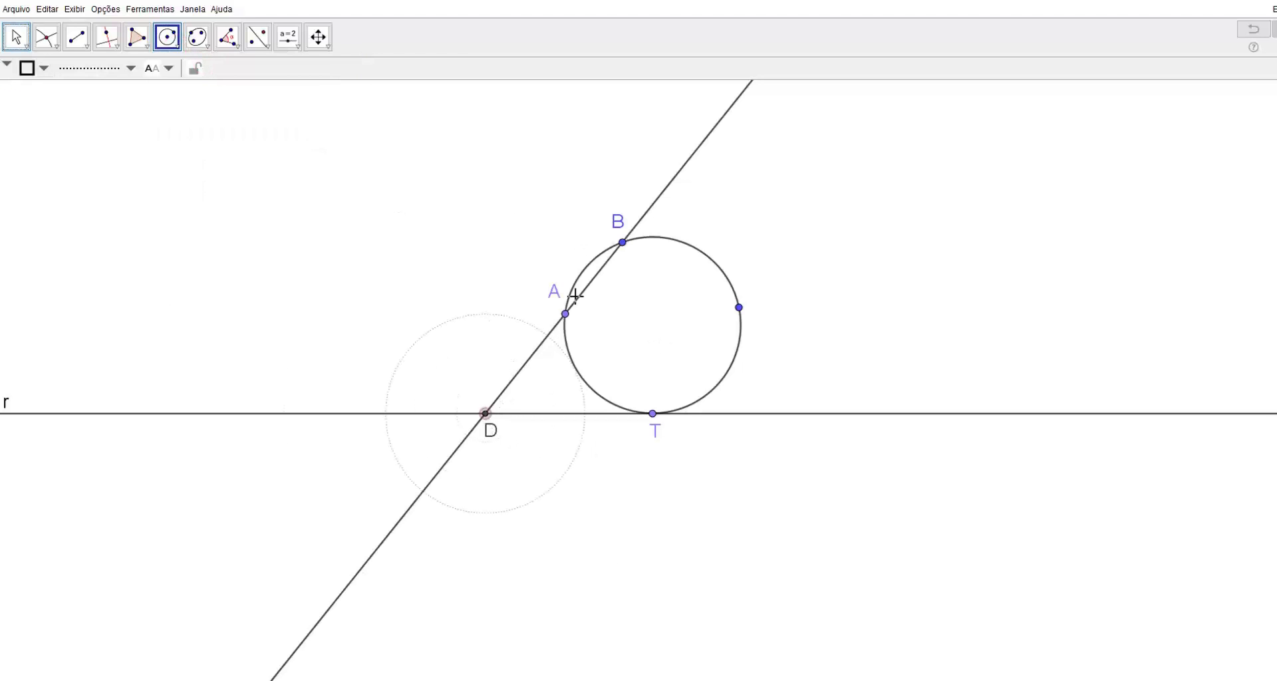
left_click(622, 243)
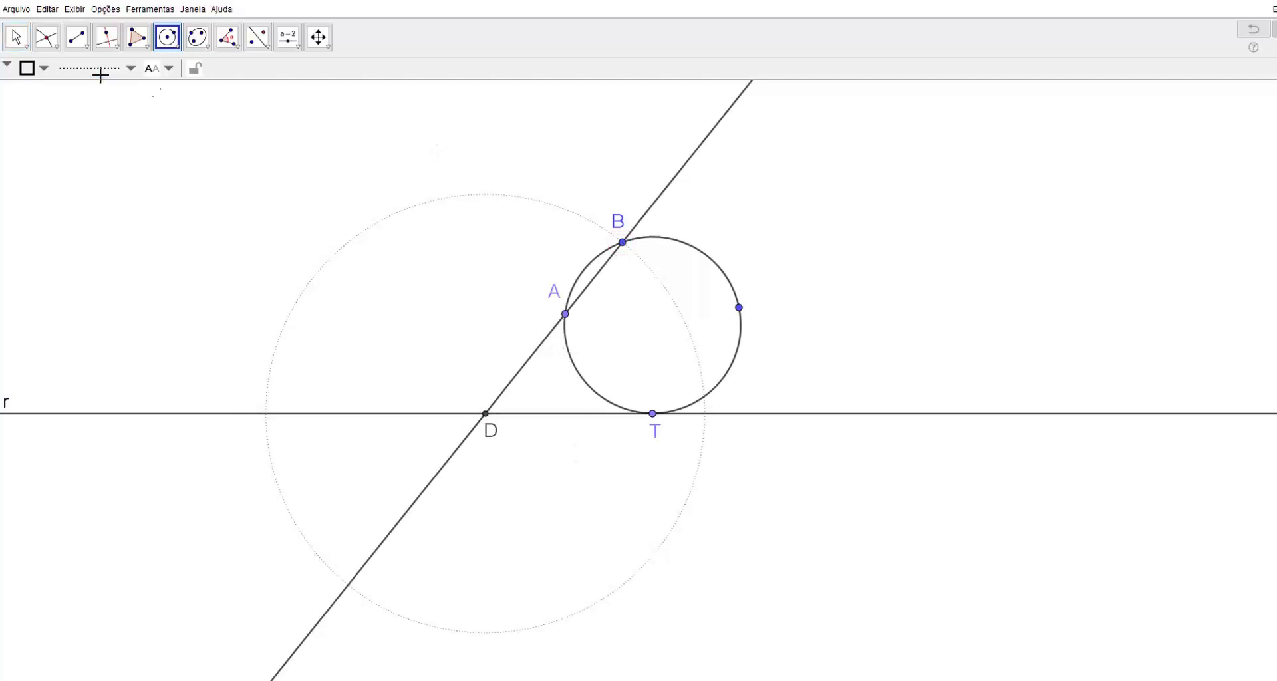
- Mark the second intersection E of the circle centred at D with line AB and place its label below the point
left_click(51, 43)
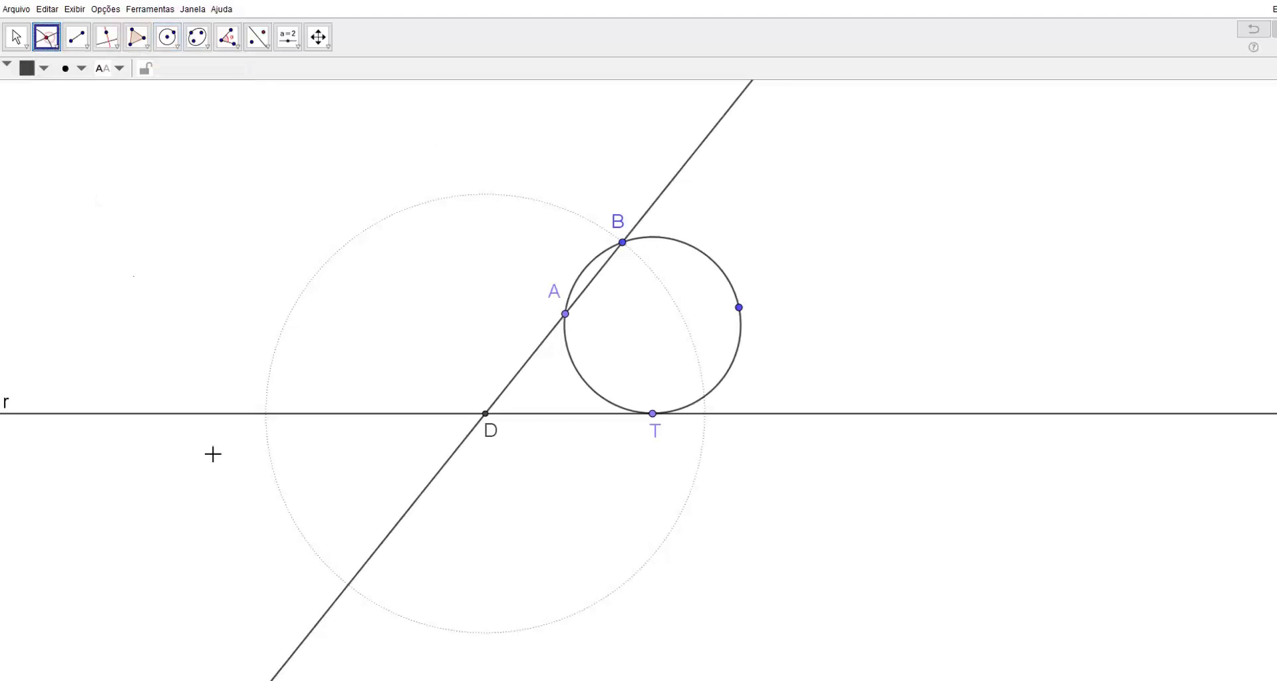
left_click(350, 587)
left_click(17, 44)
left_click_drag(353, 570, 351, 612)
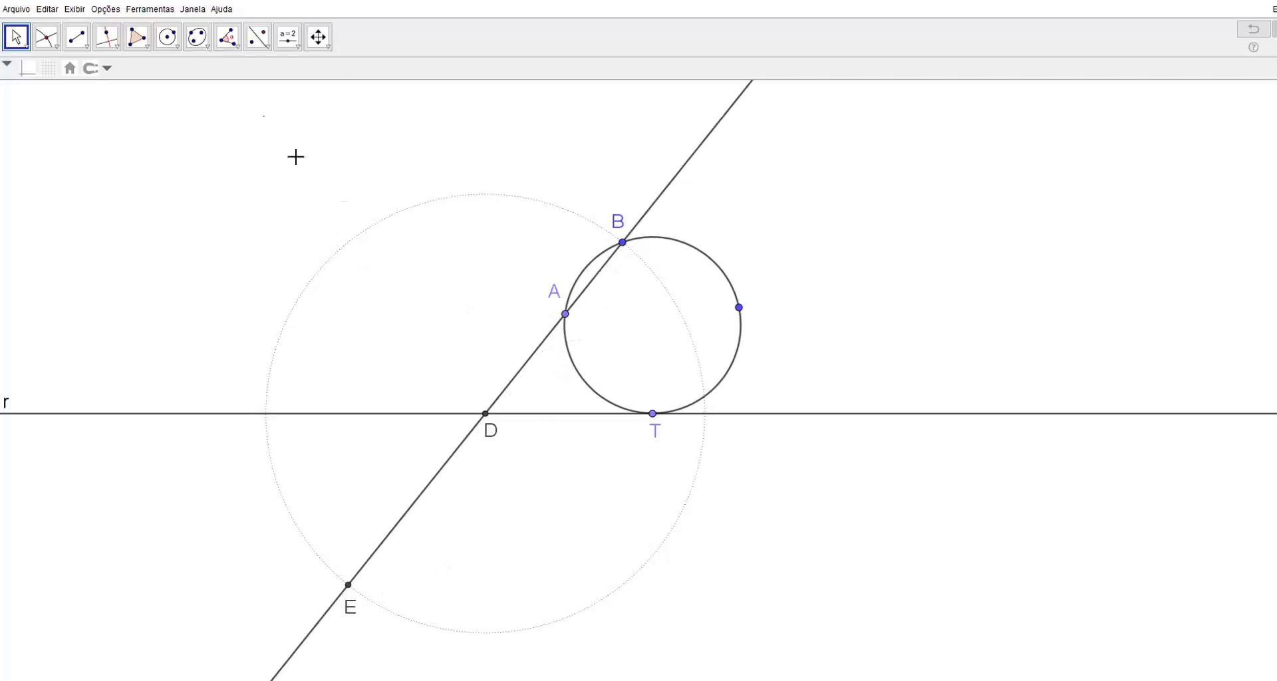
- Draw a semicircle through two points, from E to A, with EA as its diameter
left_click(167, 37)
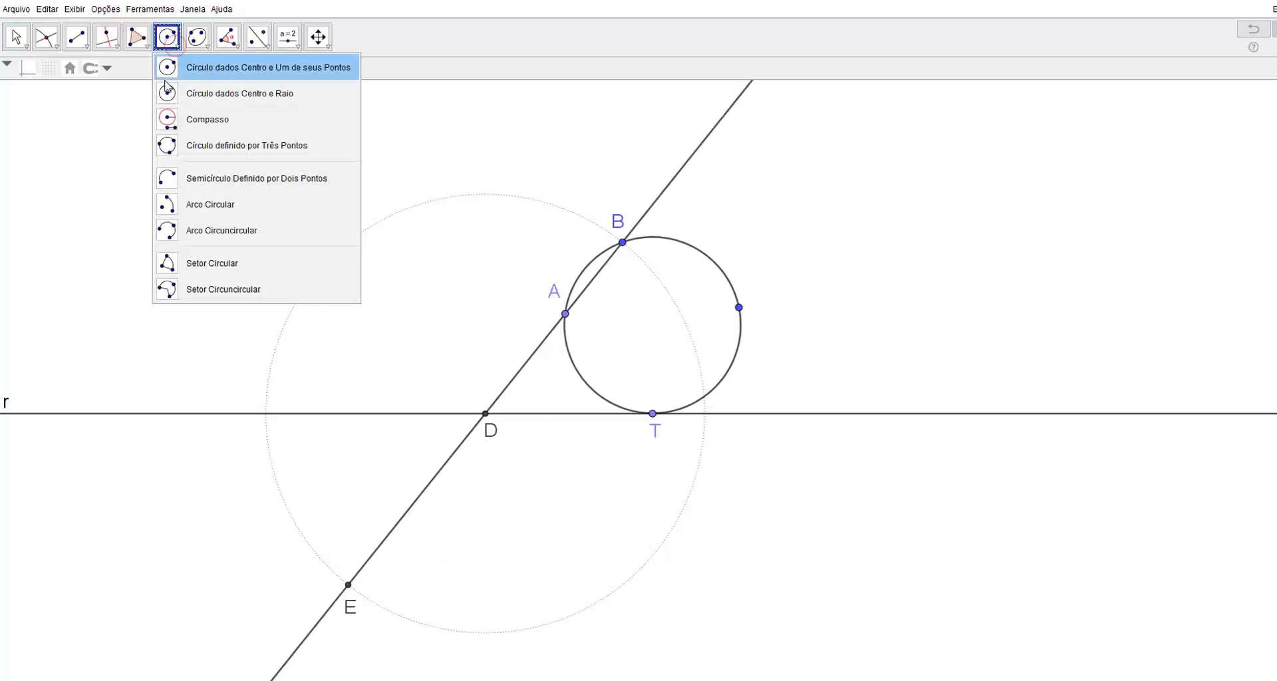
left_click(282, 186)
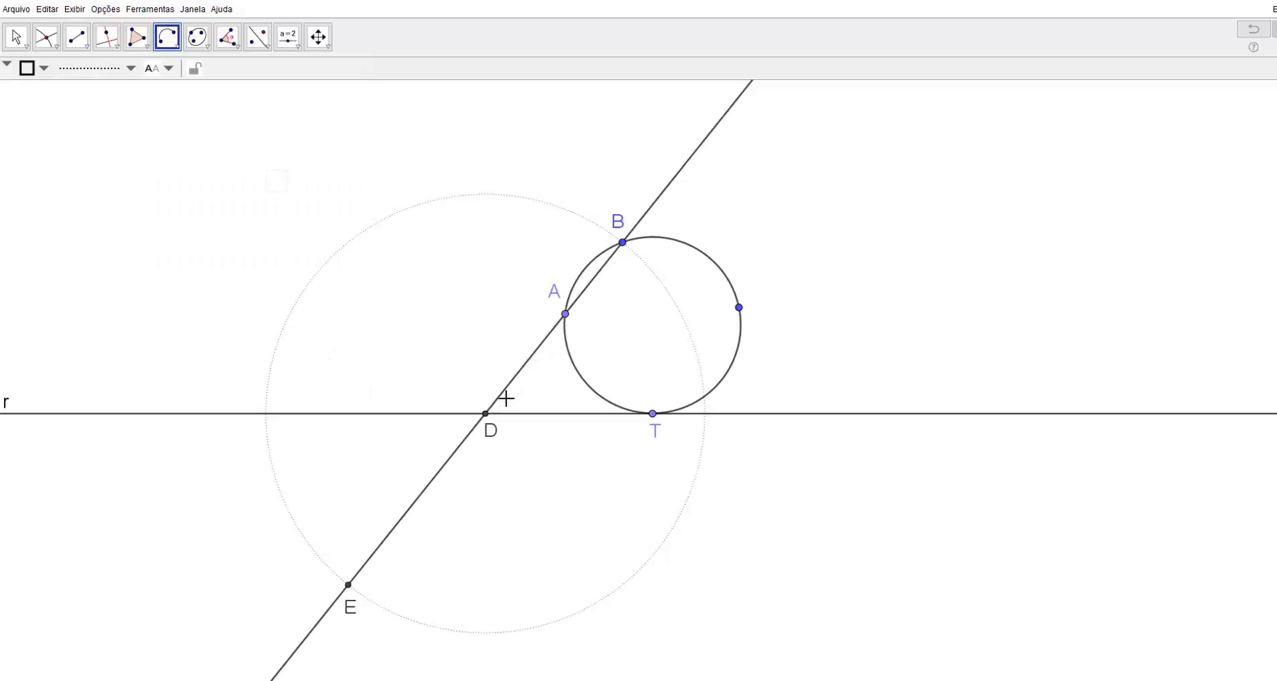
left_click(348, 584)
left_click(565, 314)
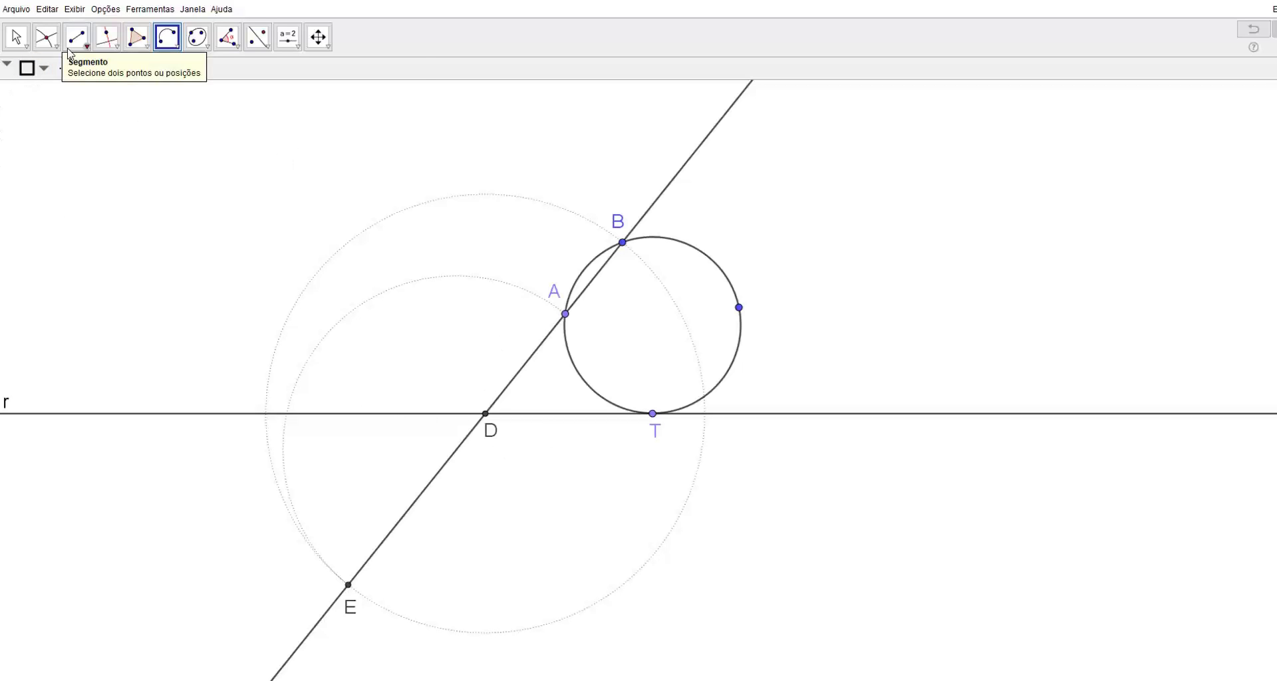
- Draw the perpendicular to line AB through point D
left_click(113, 43)
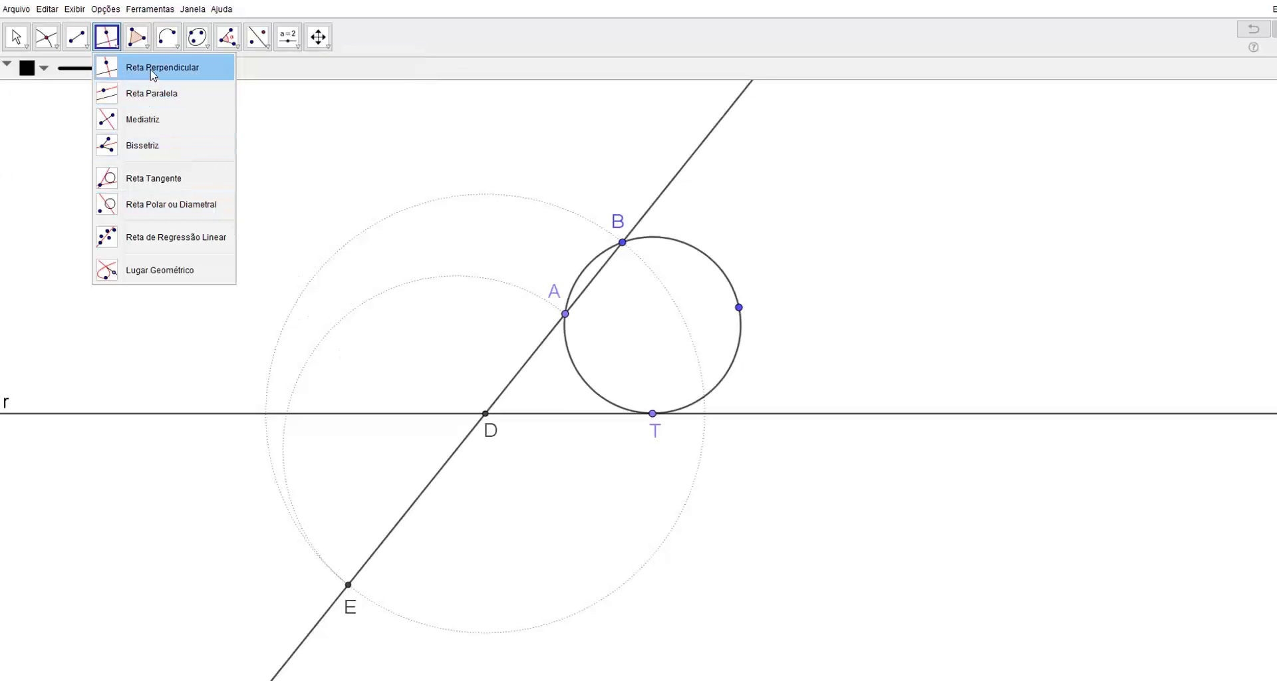
left_click(153, 74)
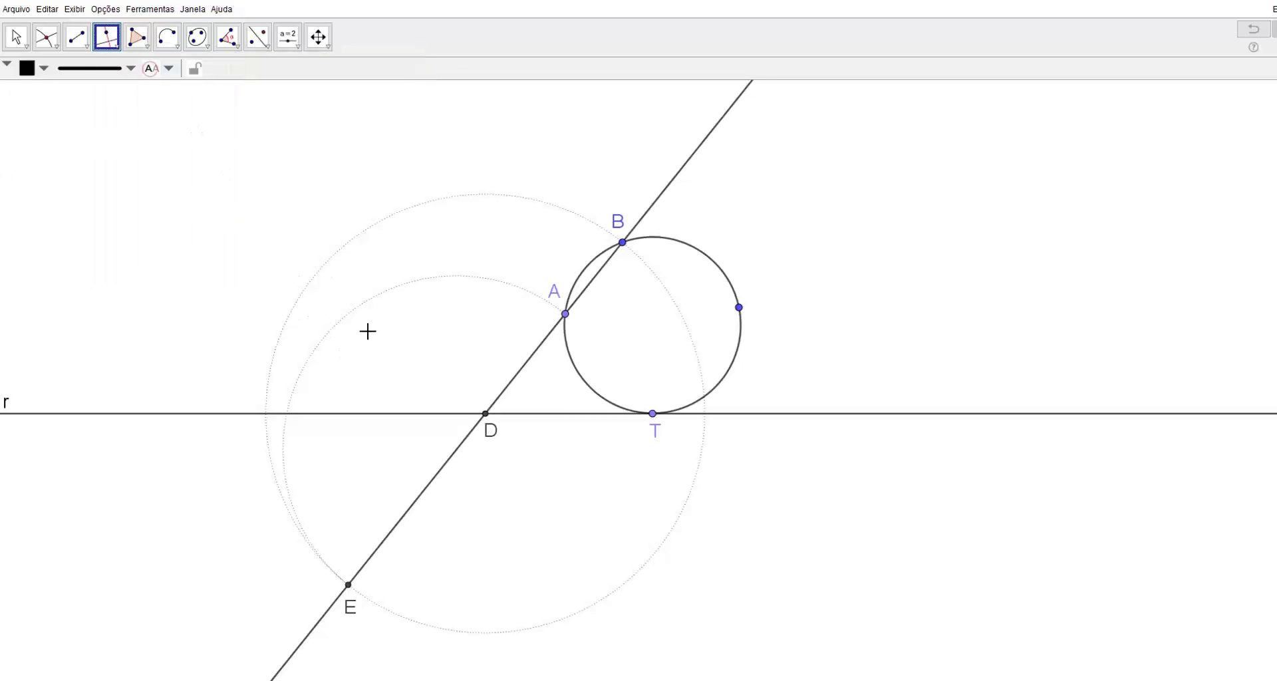
left_click(507, 389)
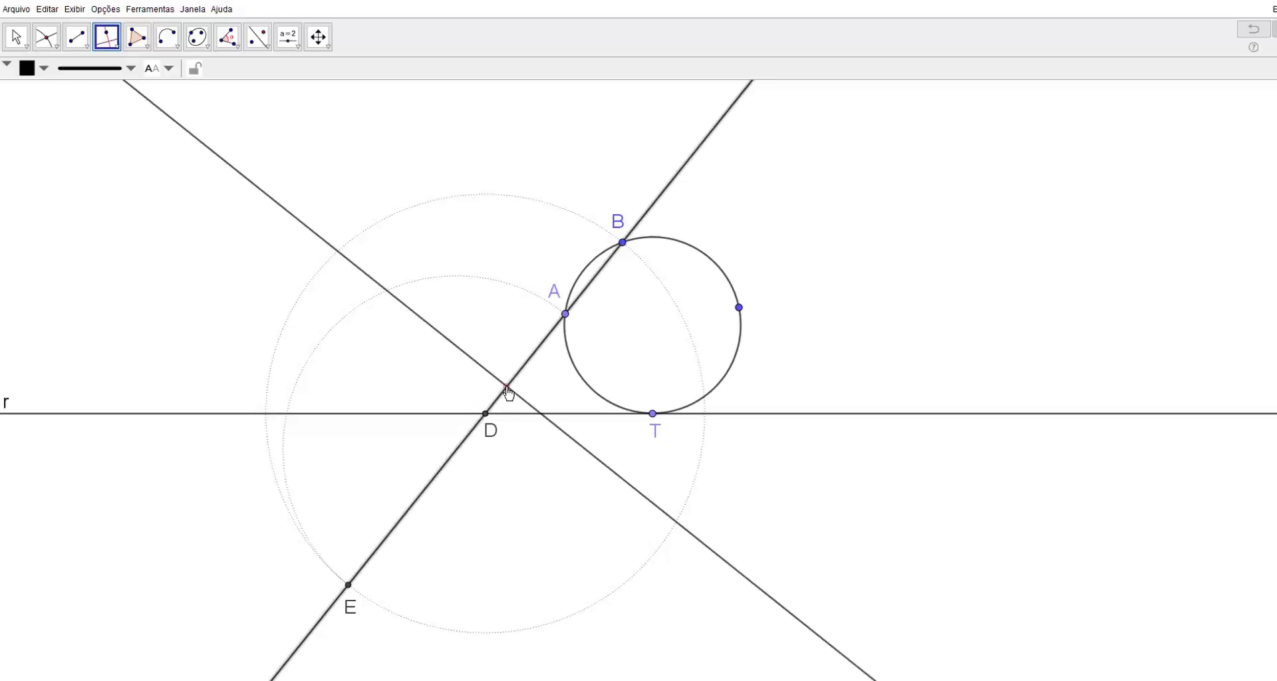
left_click(485, 414)
- Mark the intersection of the semicircle on EA with the perpendicular through D
left_click(46, 37)
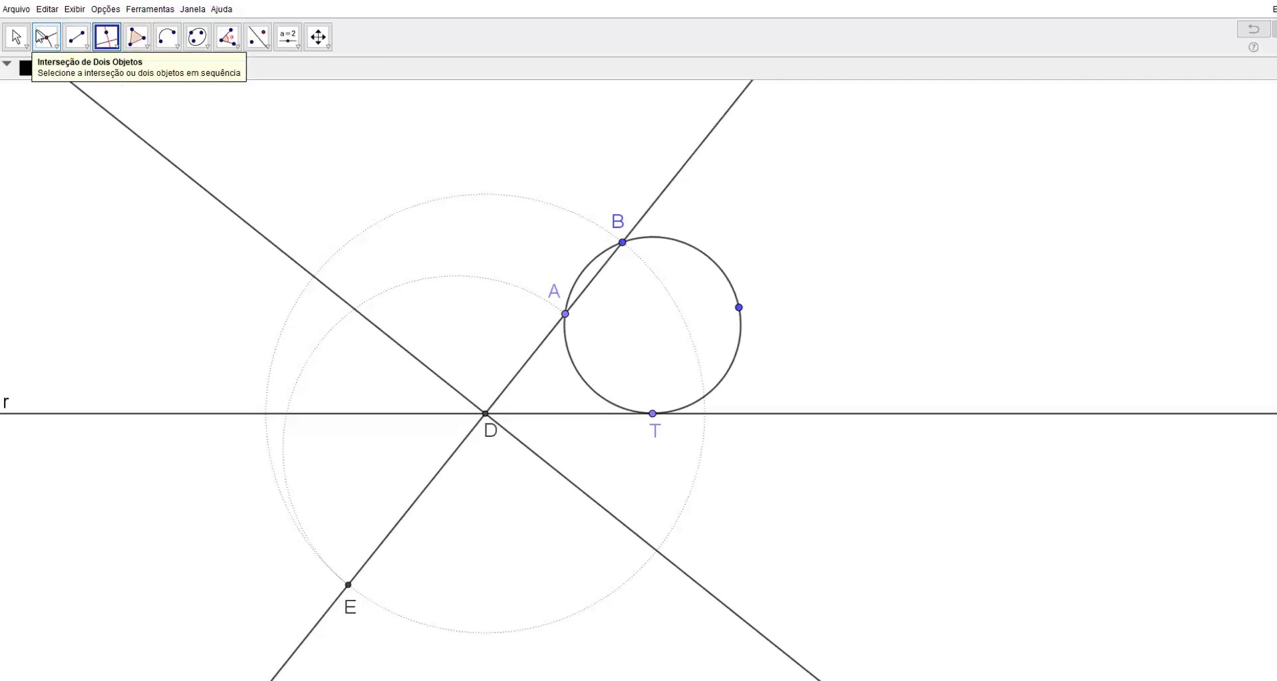
left_click(355, 308)
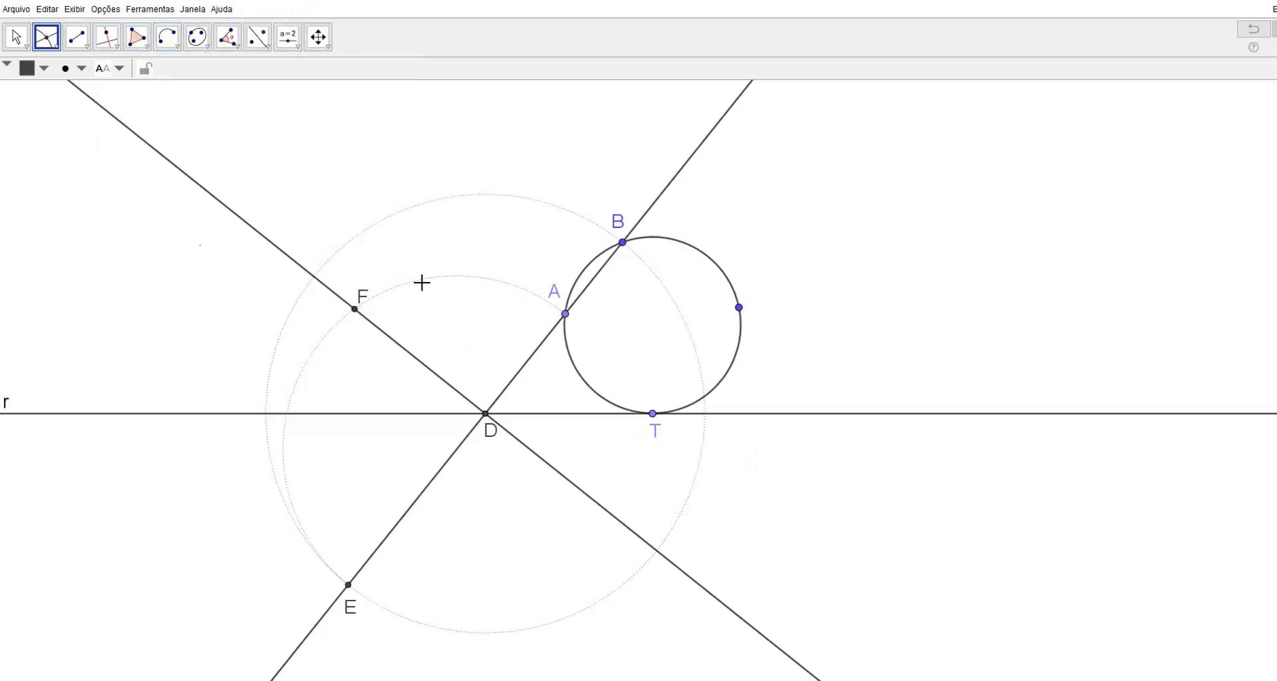
- Delete the tangency point T and the unlabelled point that defines the original solid circle
right_click(654, 418)
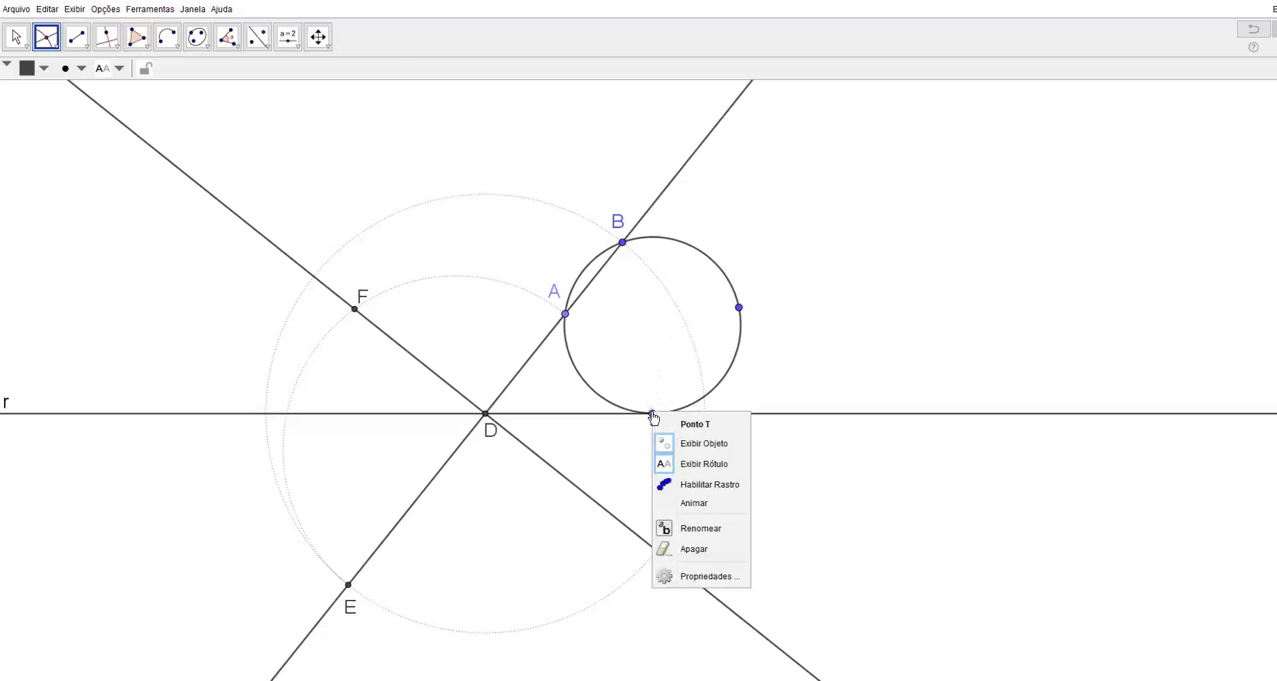
left_click(713, 554)
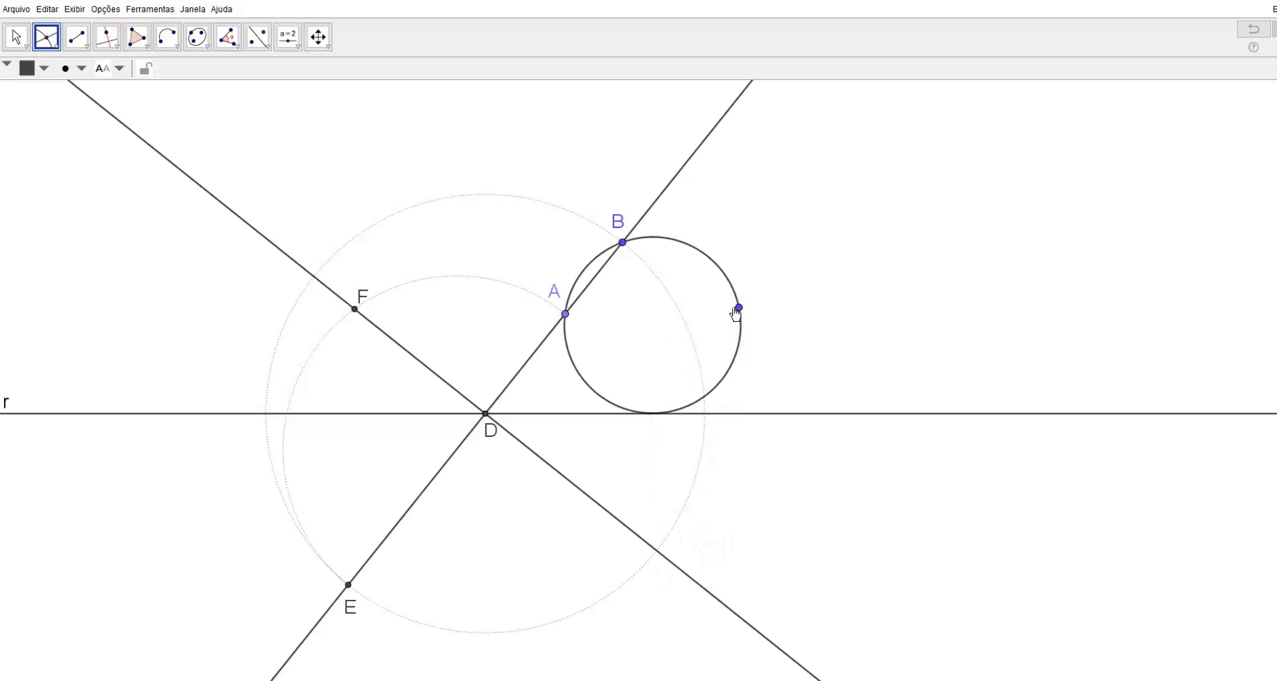
right_click(738, 310)
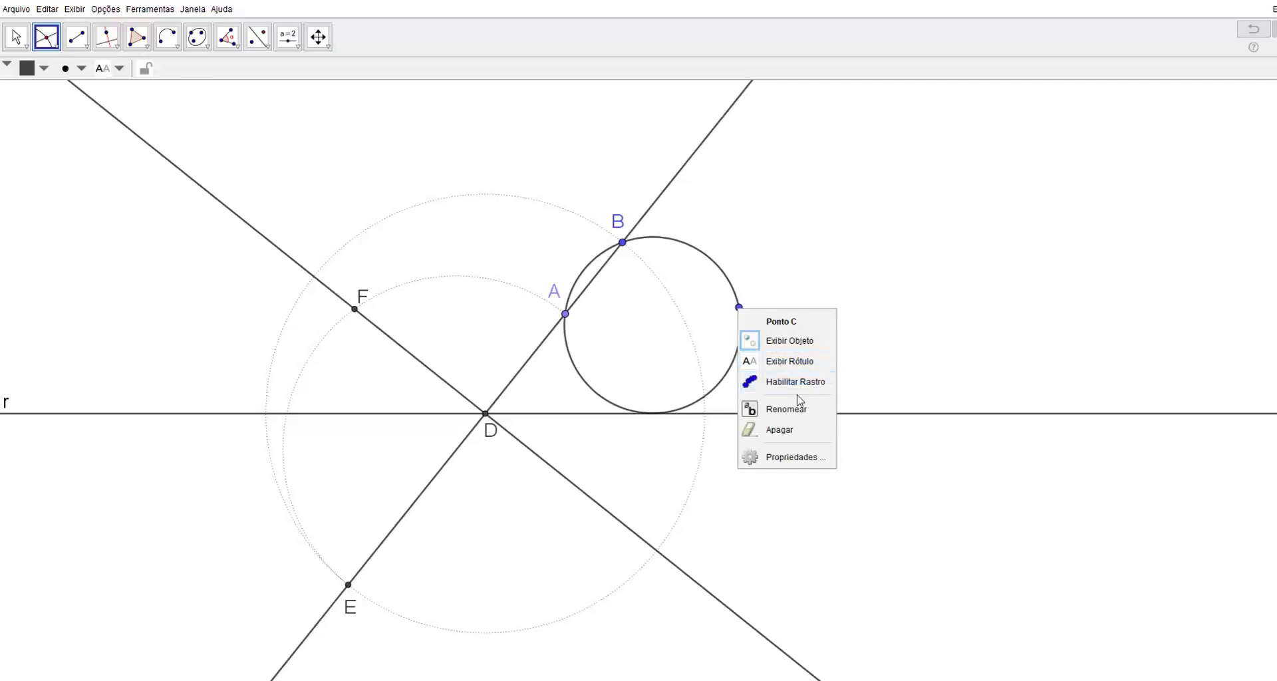
left_click(792, 429)
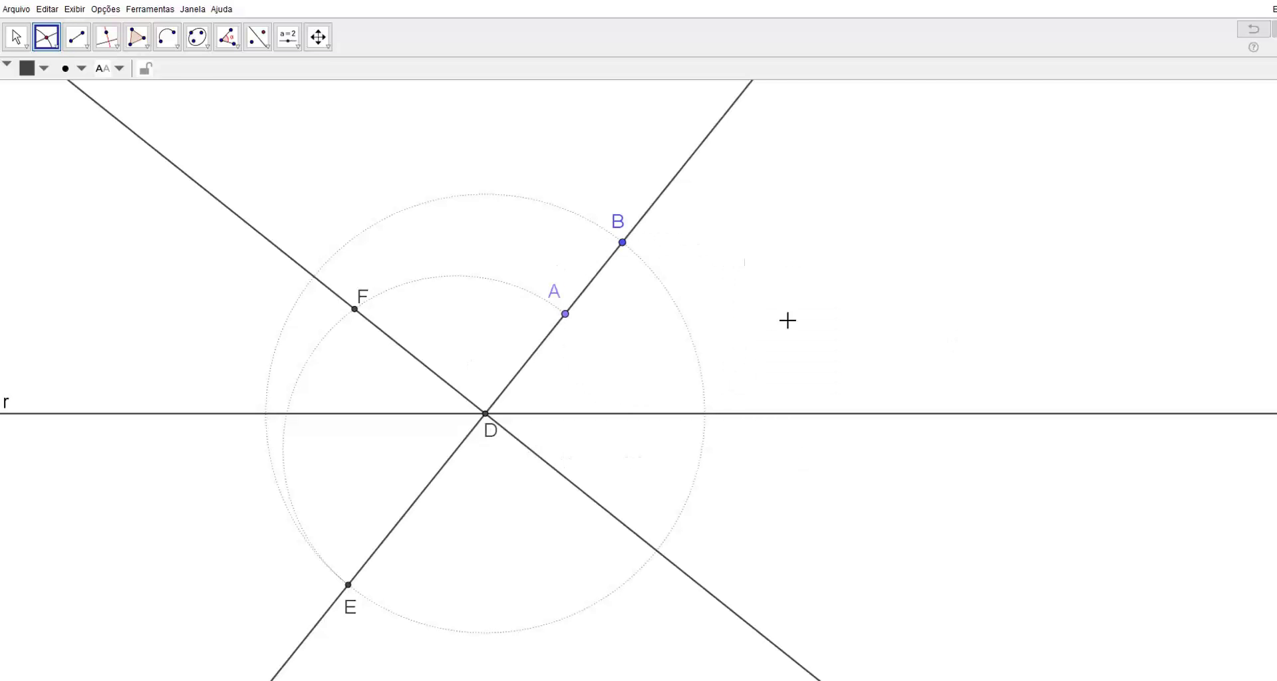
- Draw a circle centred at D that passes through point F
left_click(178, 48)
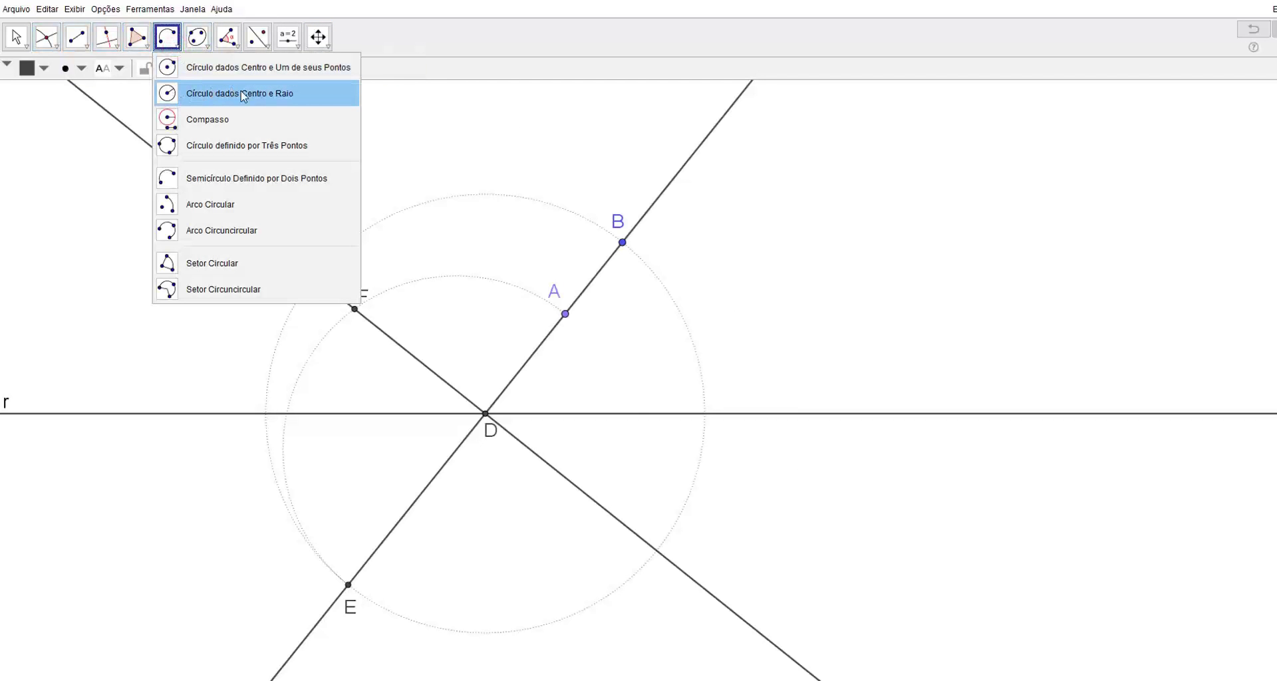
left_click(235, 74)
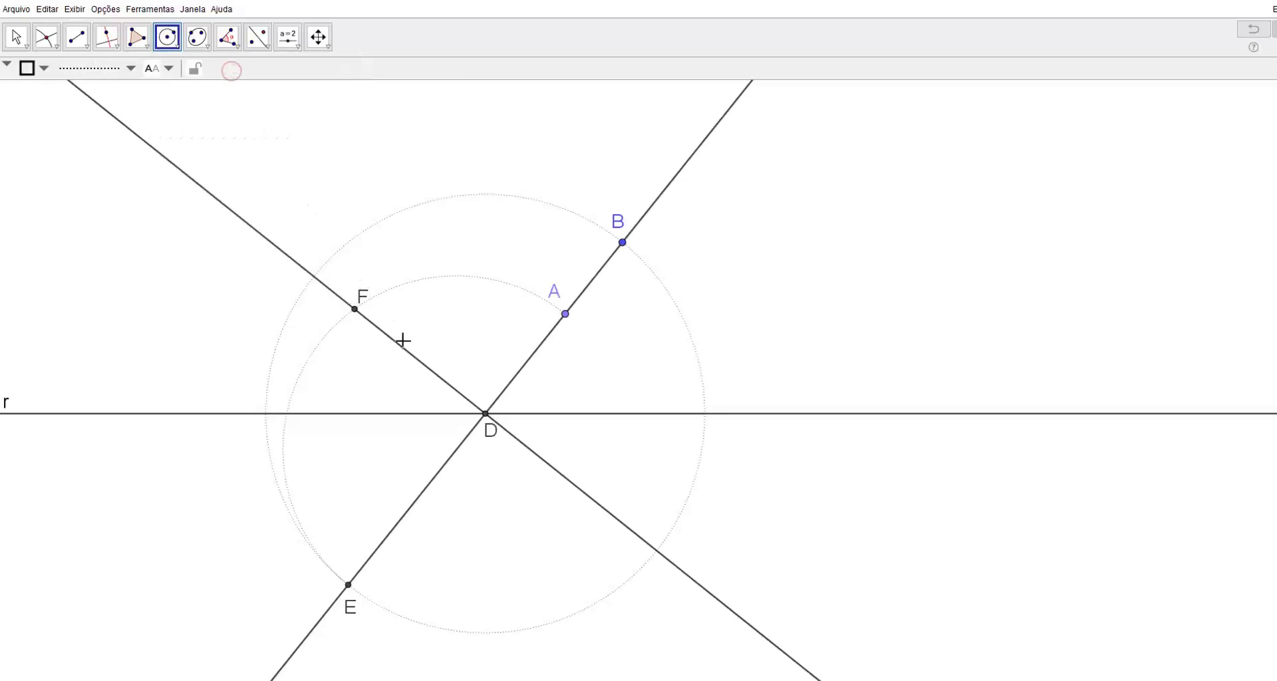
left_click(486, 414)
left_click(355, 310)
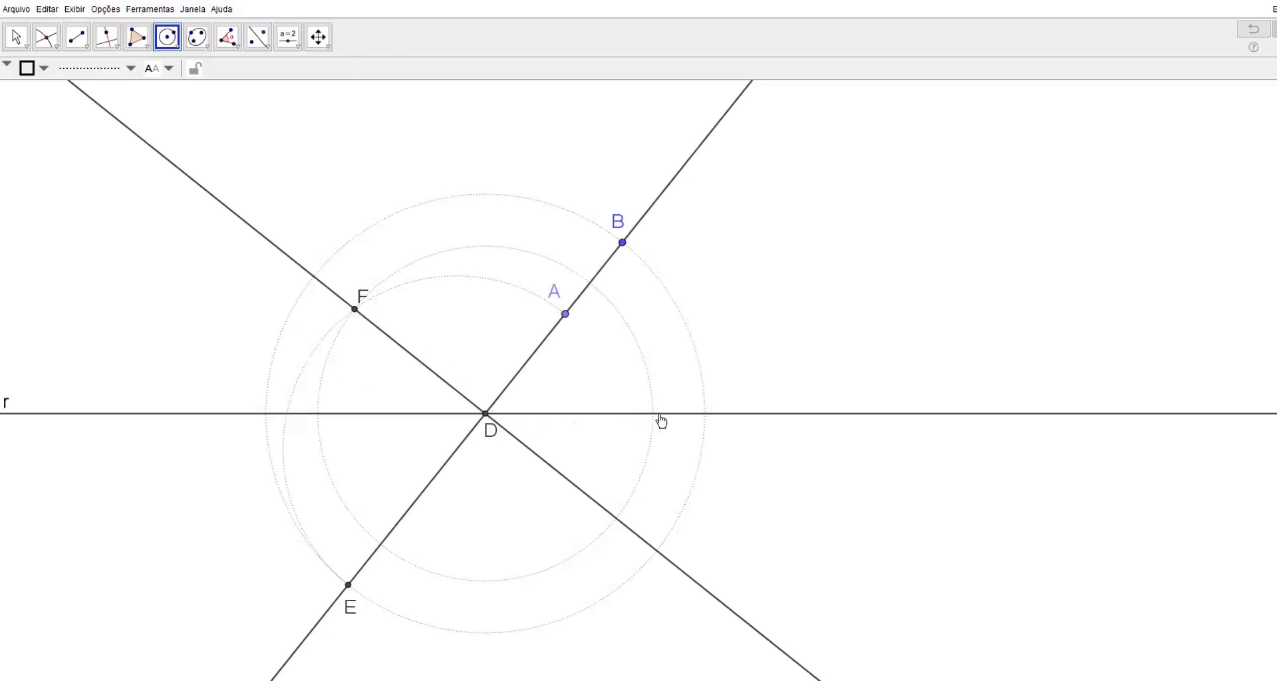
- Mark the intersection of the circle through F with line r, on the same side of D as A and B
left_click(46, 39)
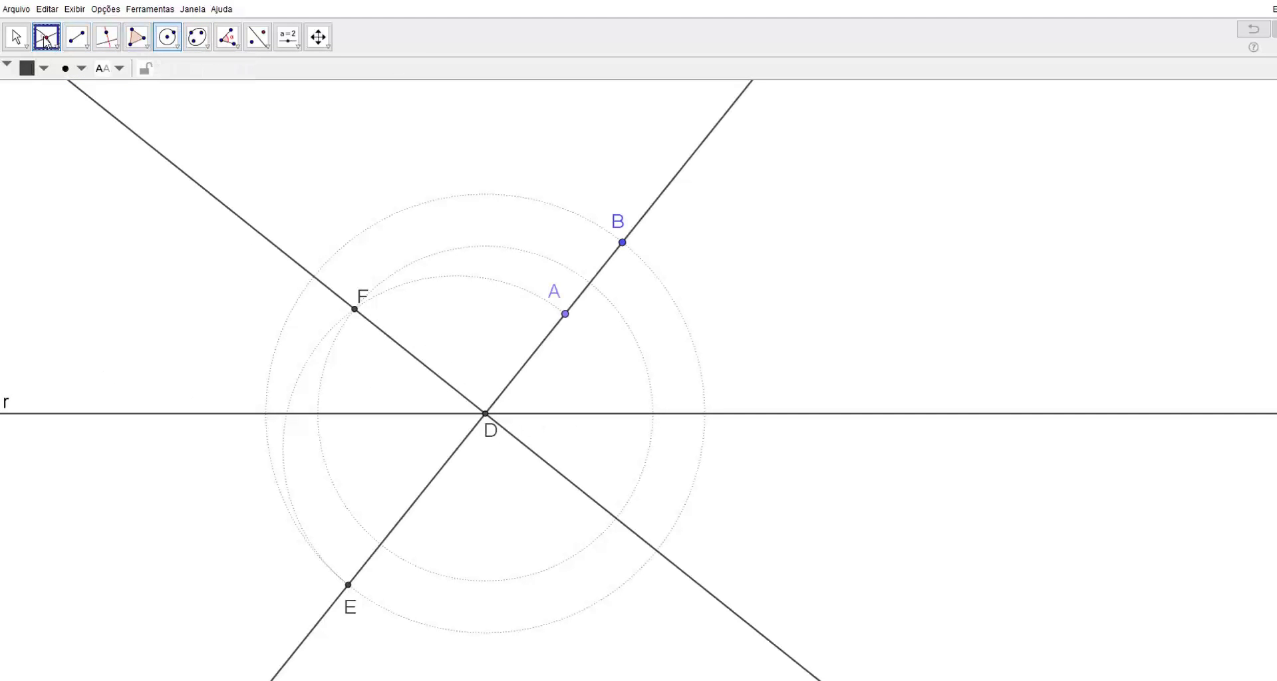
left_click(652, 417)
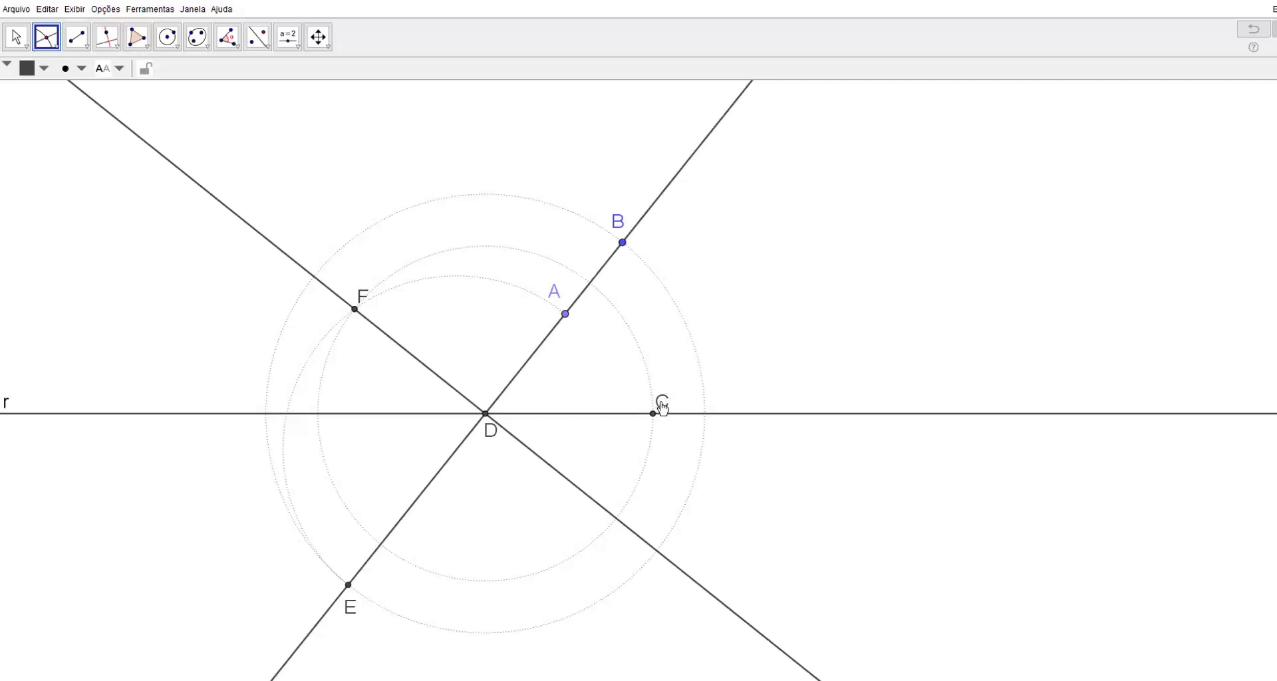
left_click(16, 37)
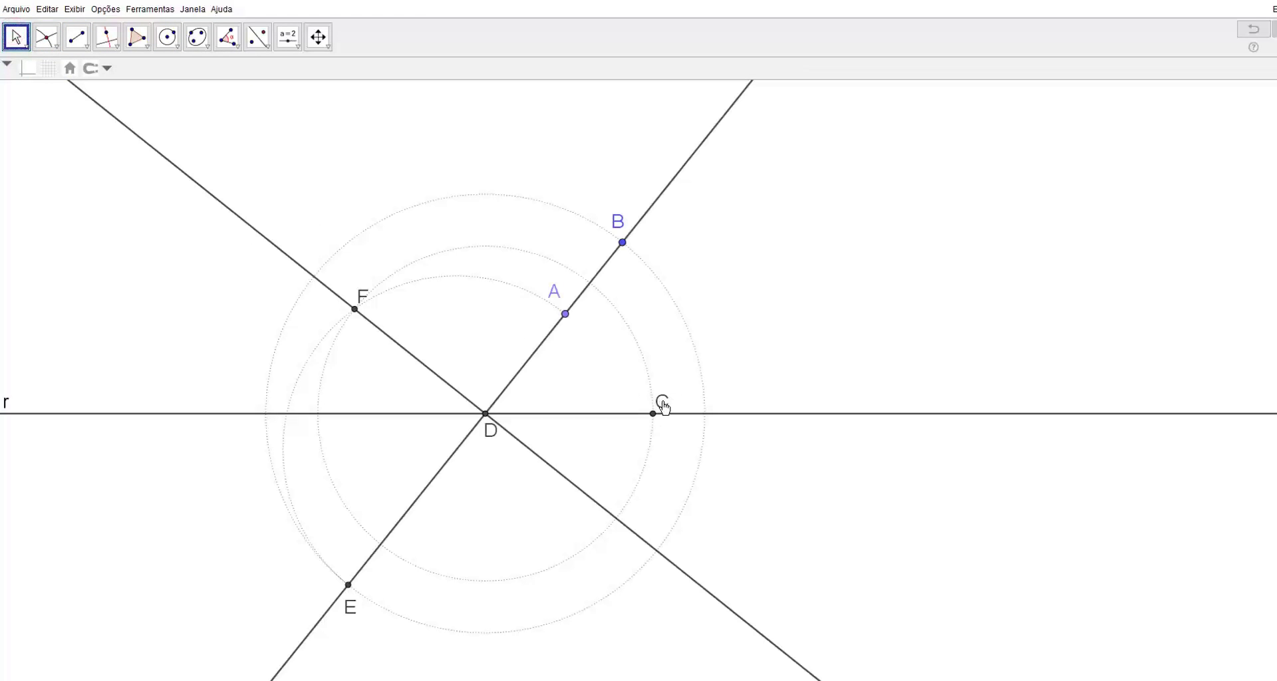
left_click_drag(662, 400, 662, 429)
key("ctrl+z")
- Try a circle through the three points A, B and C, and undo it
left_click(173, 48)
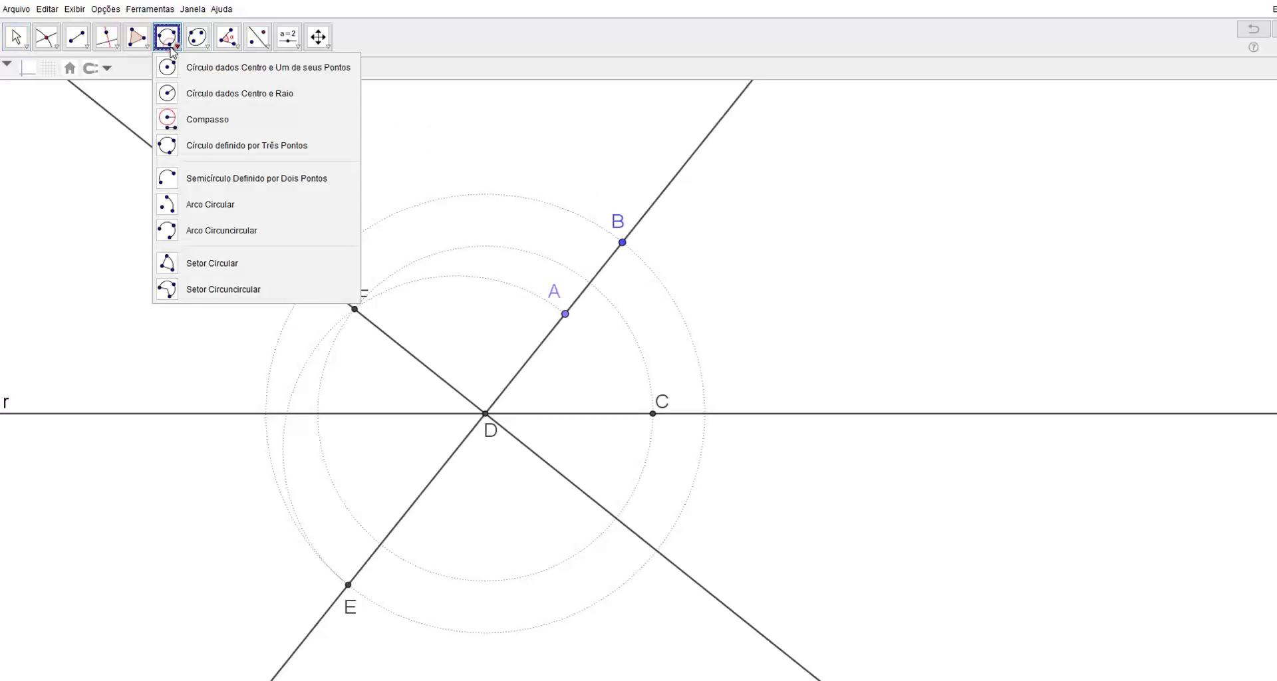
left_click(303, 156)
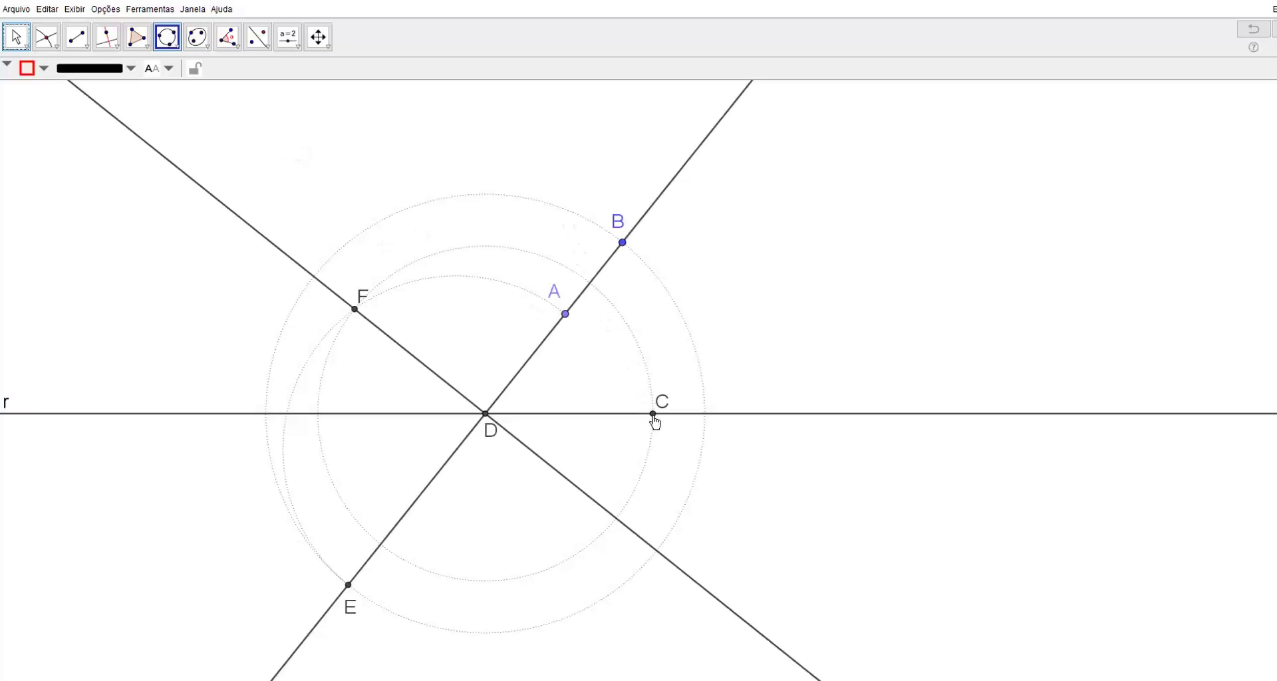
left_click(565, 314)
left_click(621, 243)
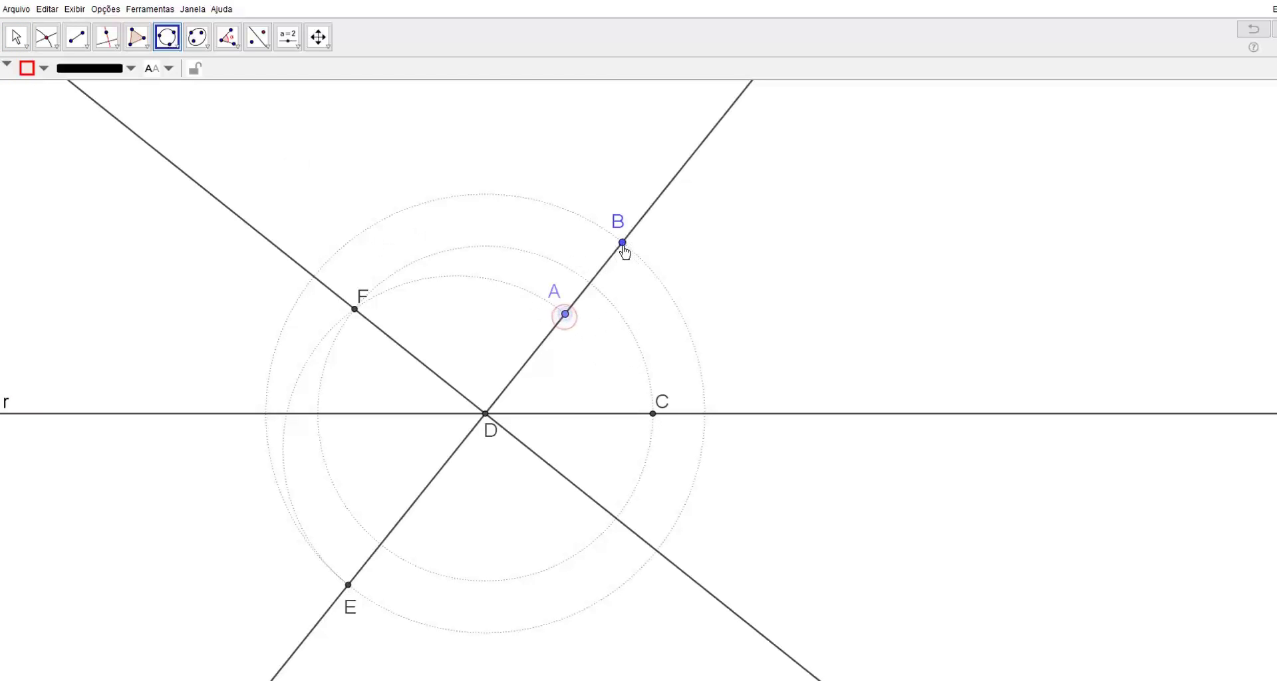
left_click(653, 414)
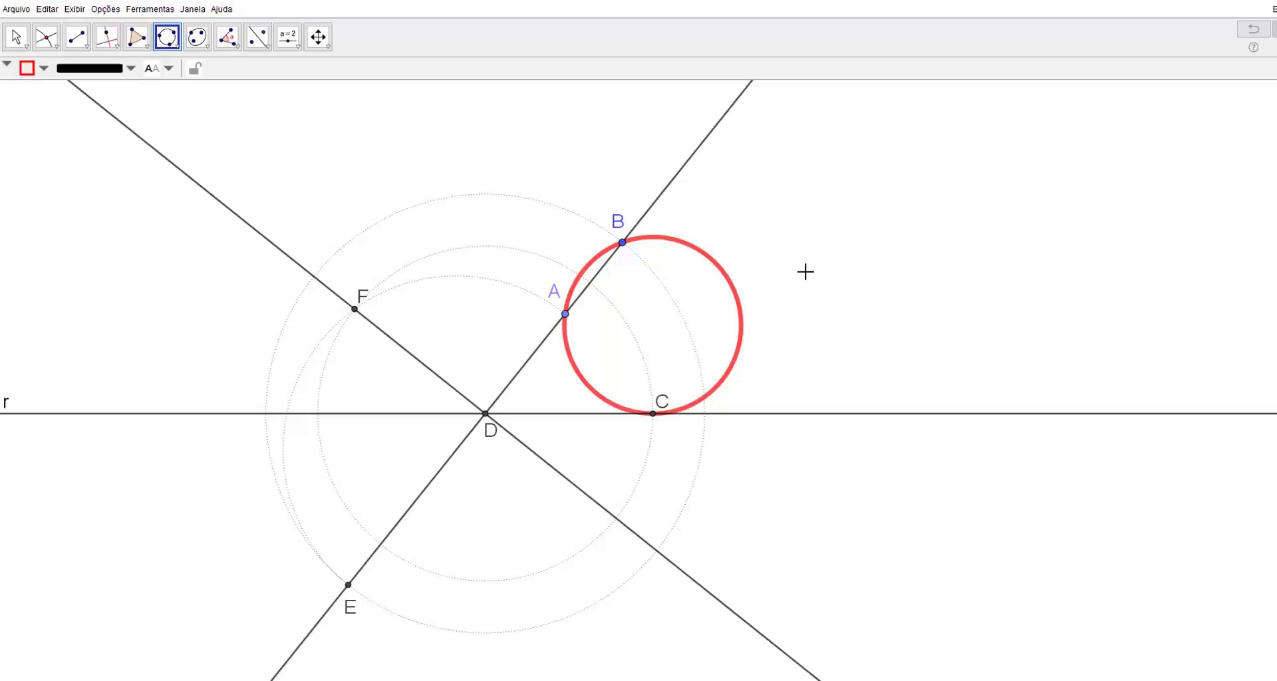
key("ctrl+z")
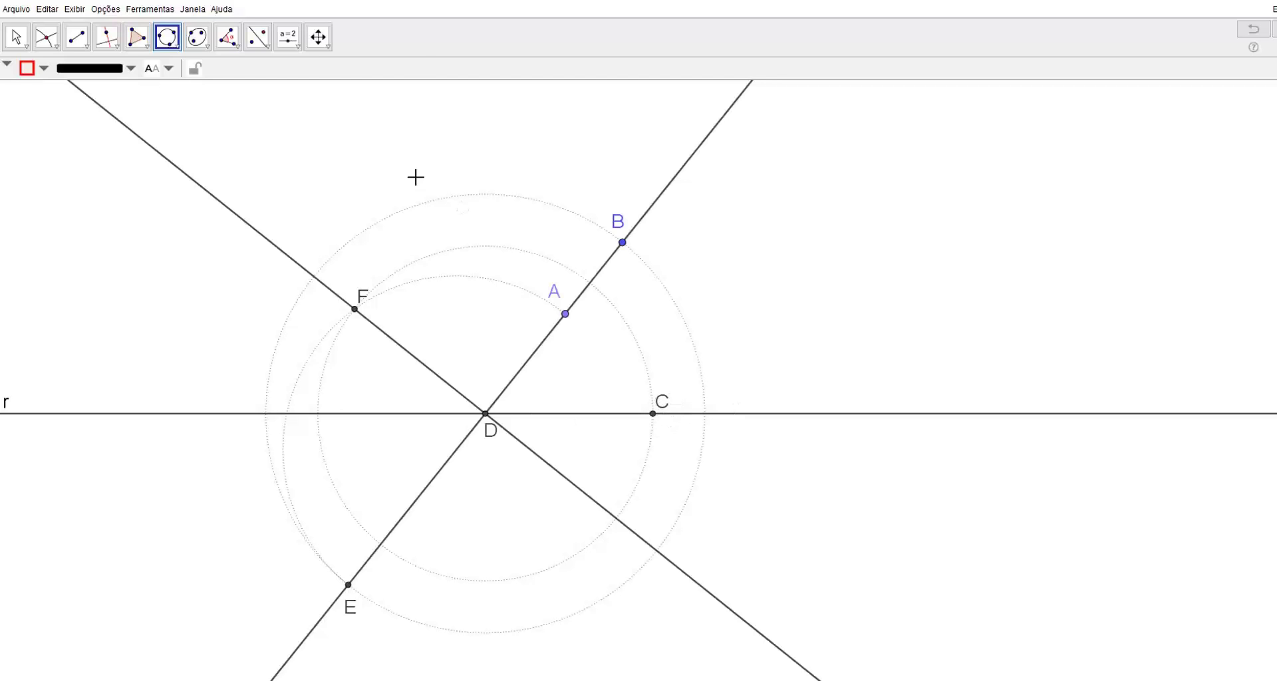
- Draw the perpendicular to line r through point C
left_click(106, 37)
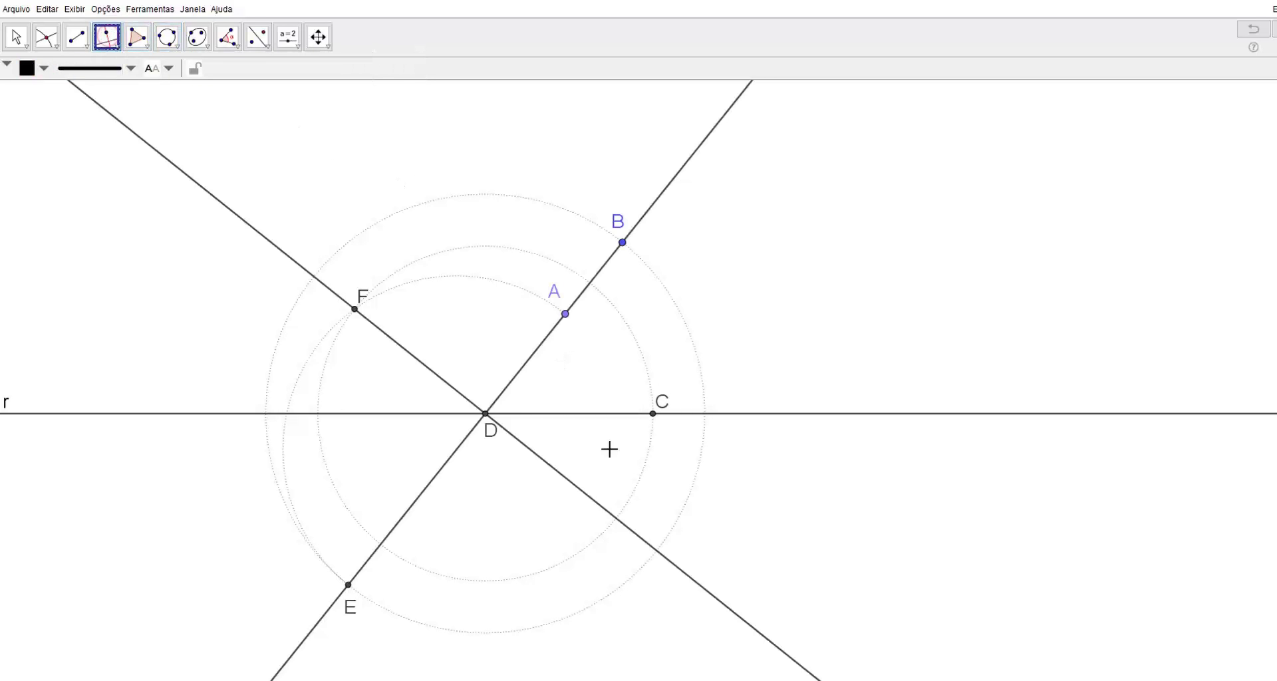
left_click(652, 414)
left_click(791, 416)
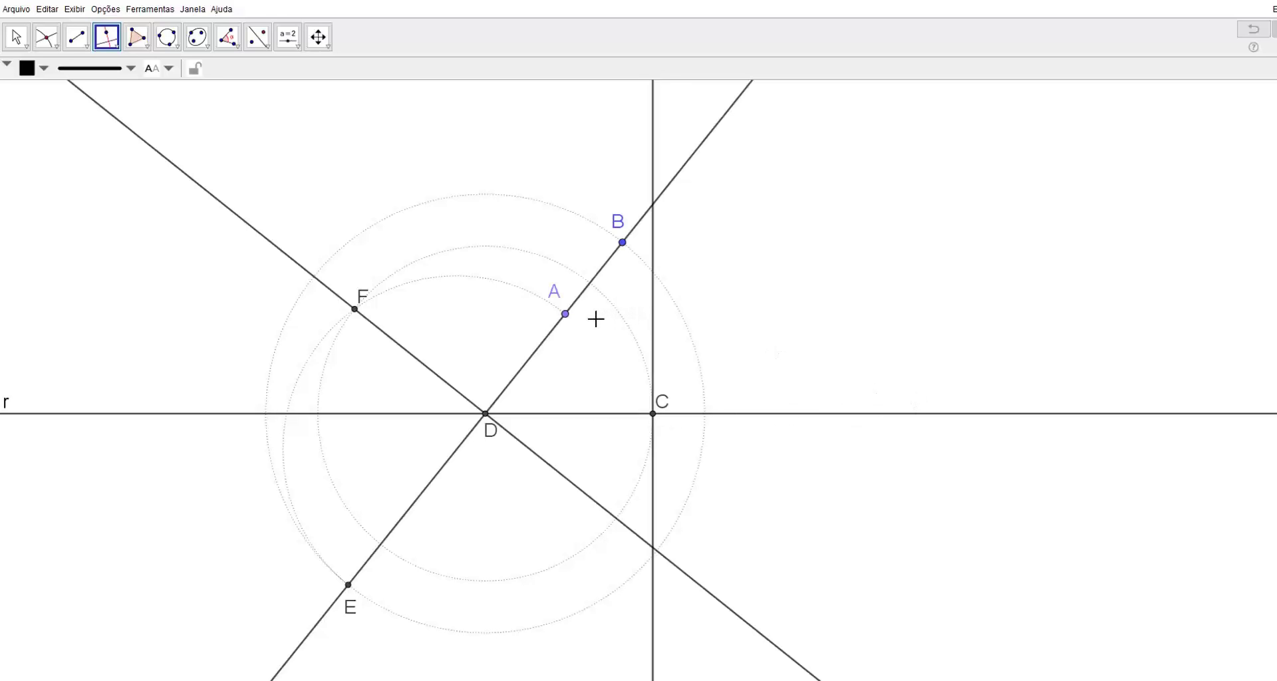
- Construct the perpendicular bisector of points A and B
left_click(116, 48)
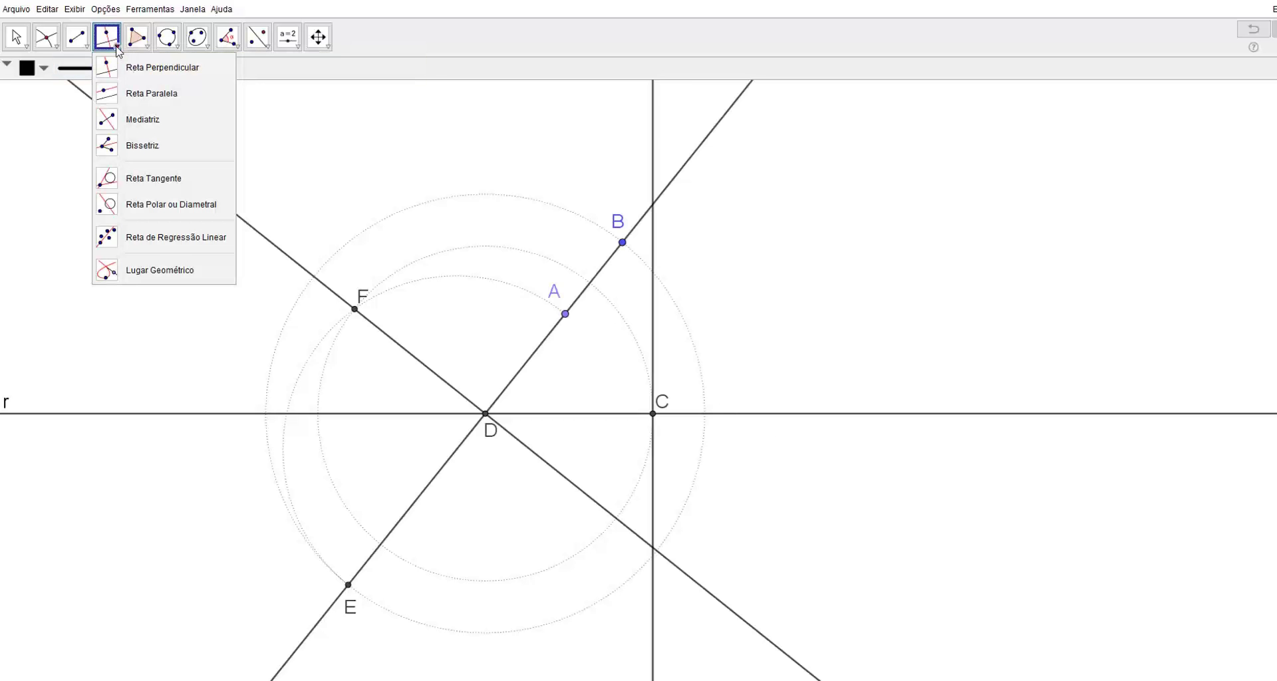
left_click(144, 122)
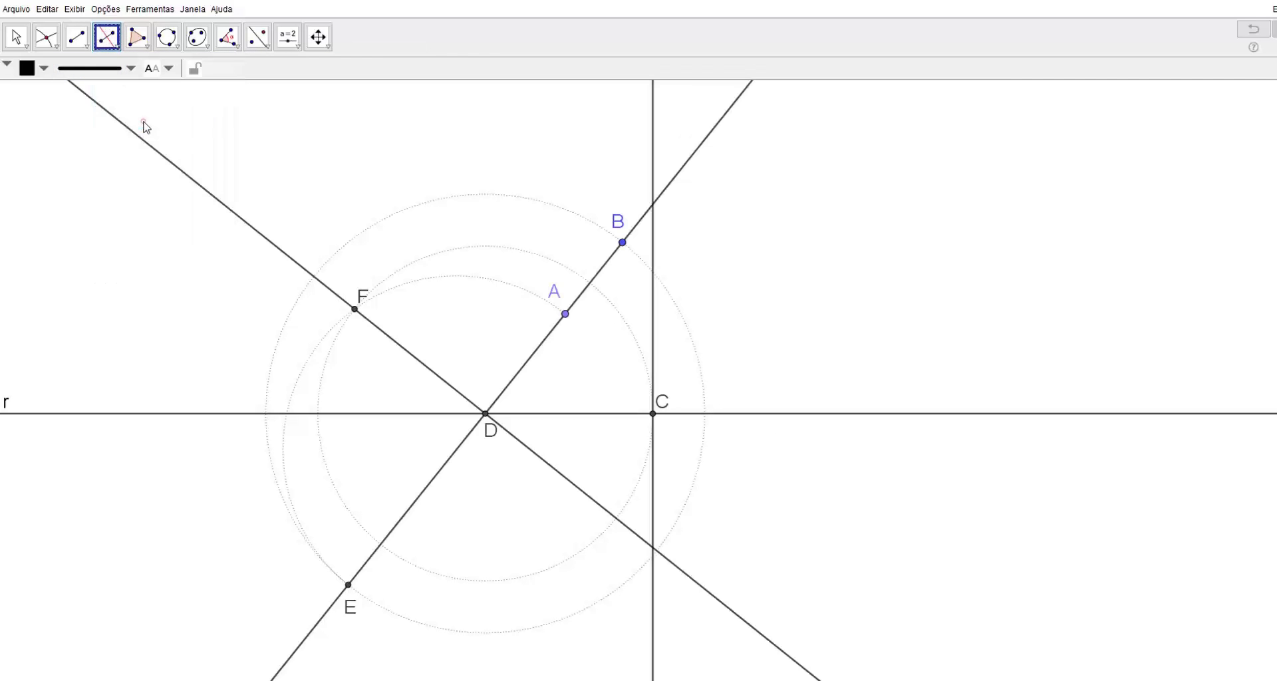
left_click(565, 314)
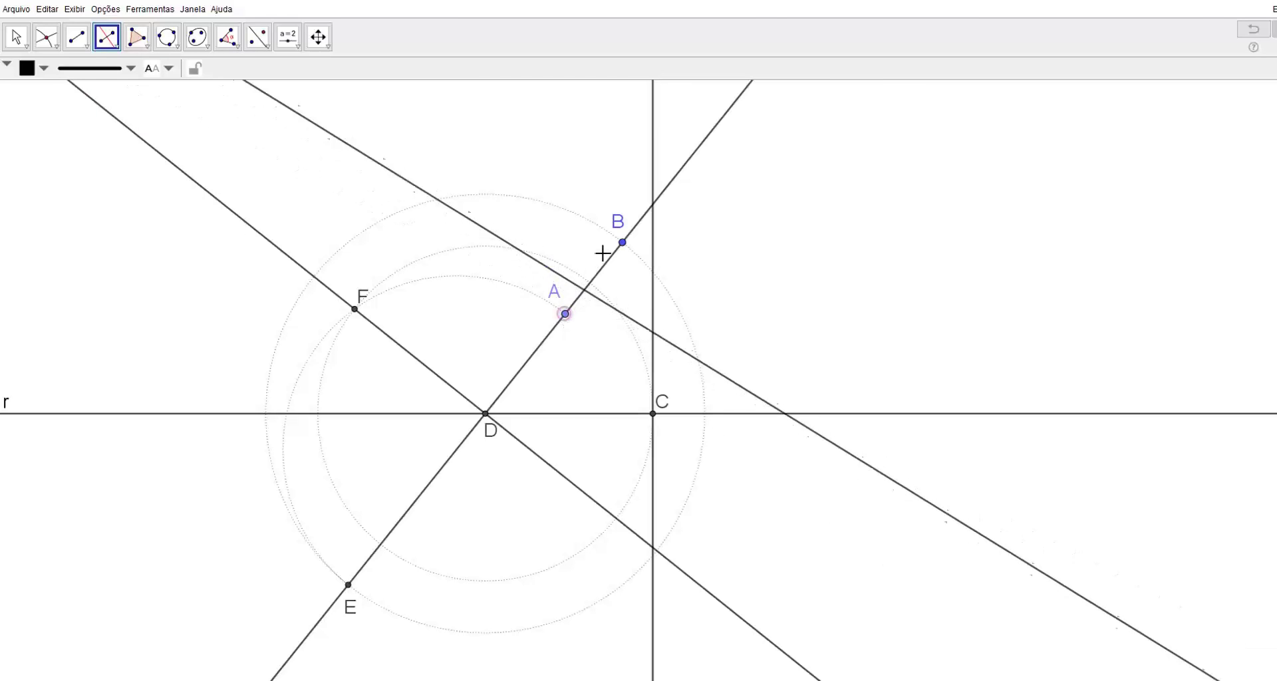
left_click(622, 243)
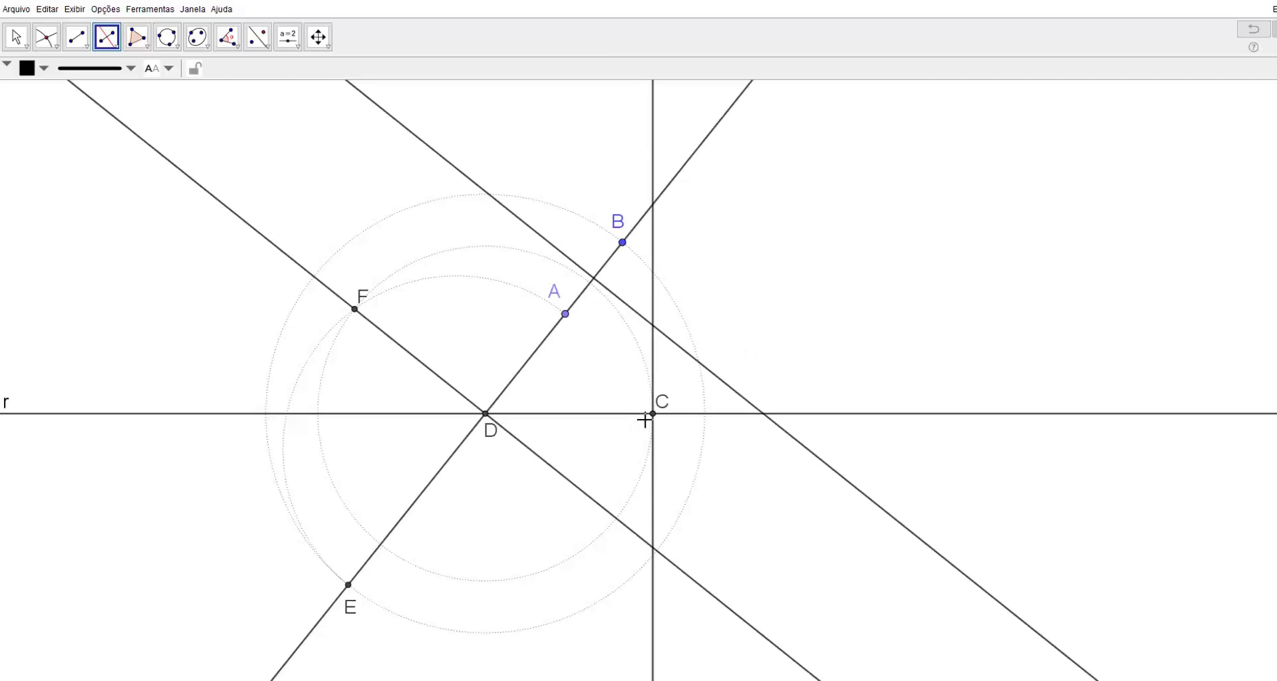
- Mark the intersection of the perpendicular through C with the perpendicular bisector of A and B
left_click(46, 37)
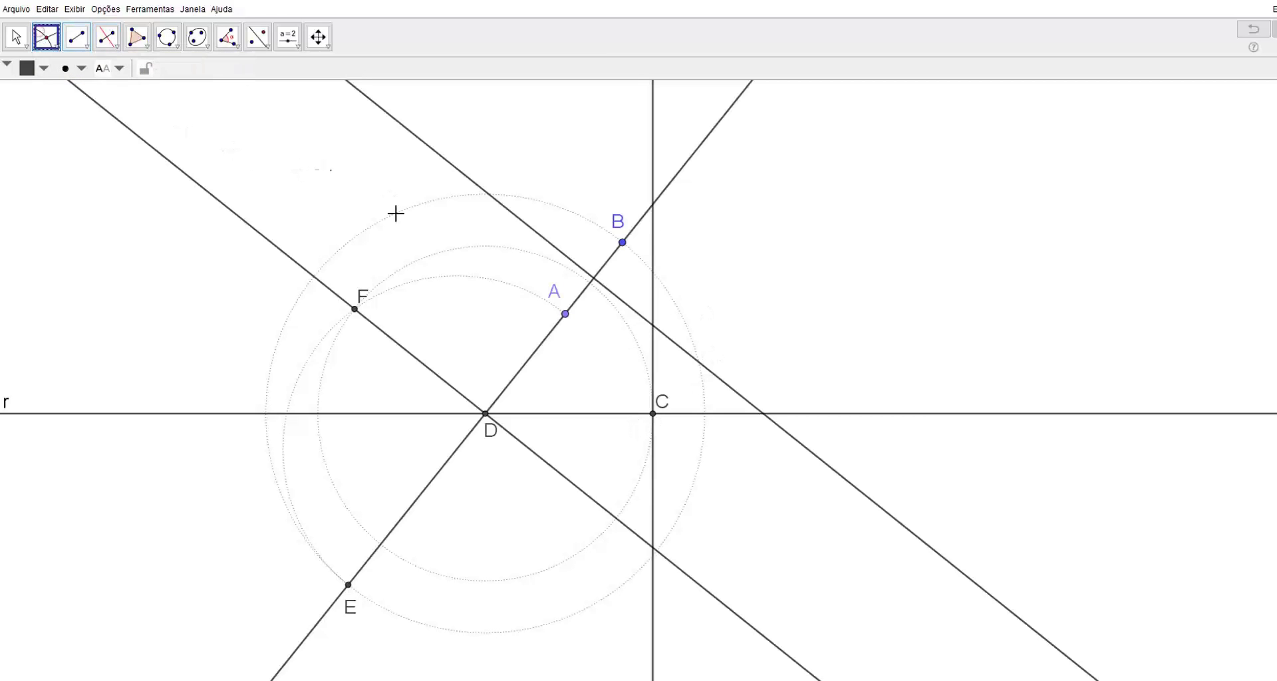
left_click(651, 335)
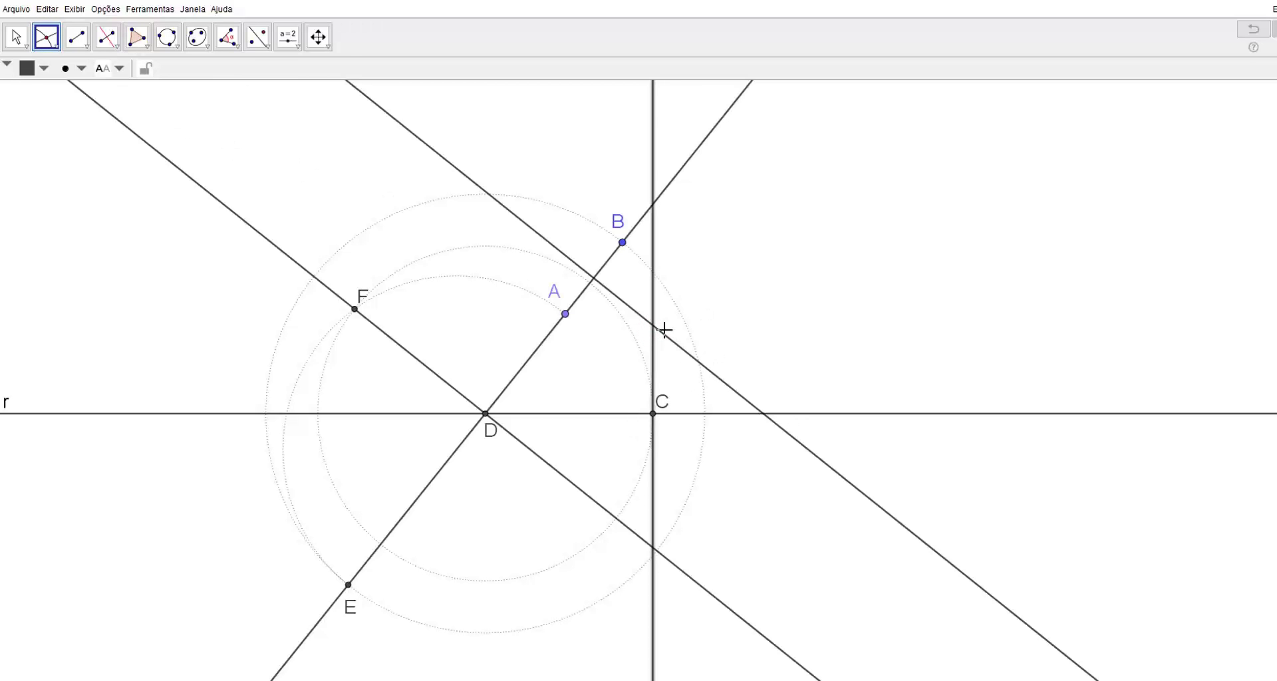
left_click(666, 339)
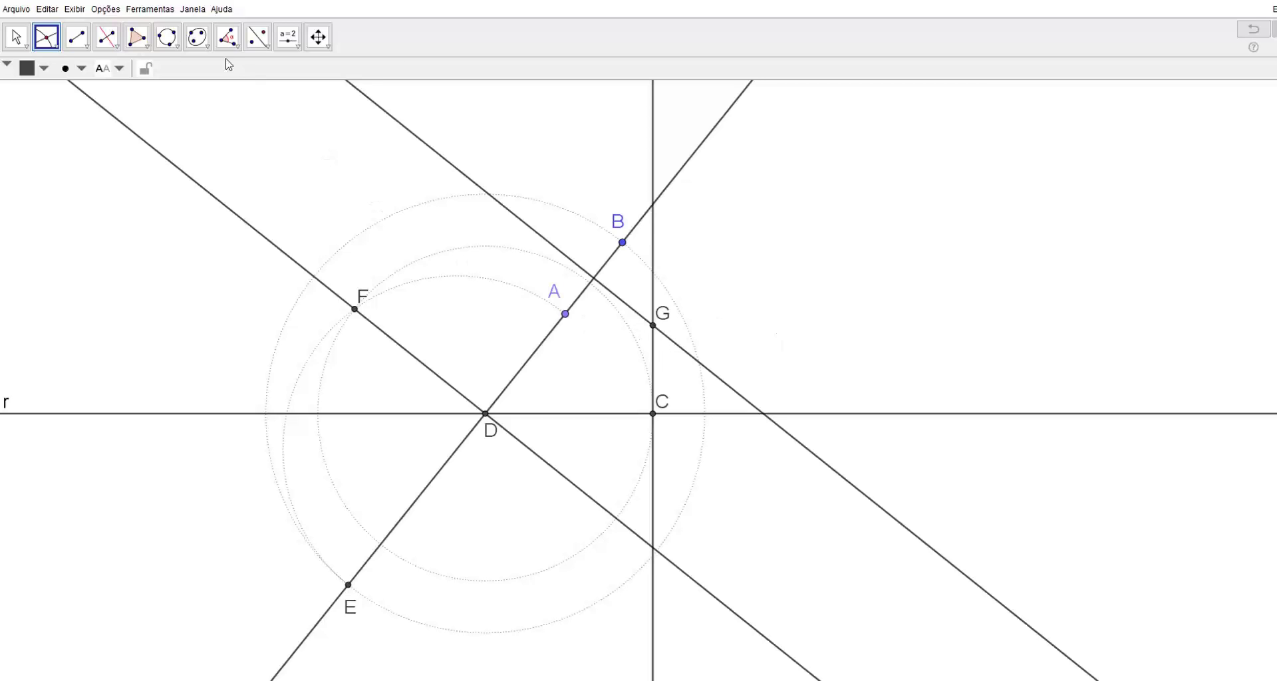
- Draw the red circle centred at G that passes through point C, and leave the circle tool
left_click(175, 44)
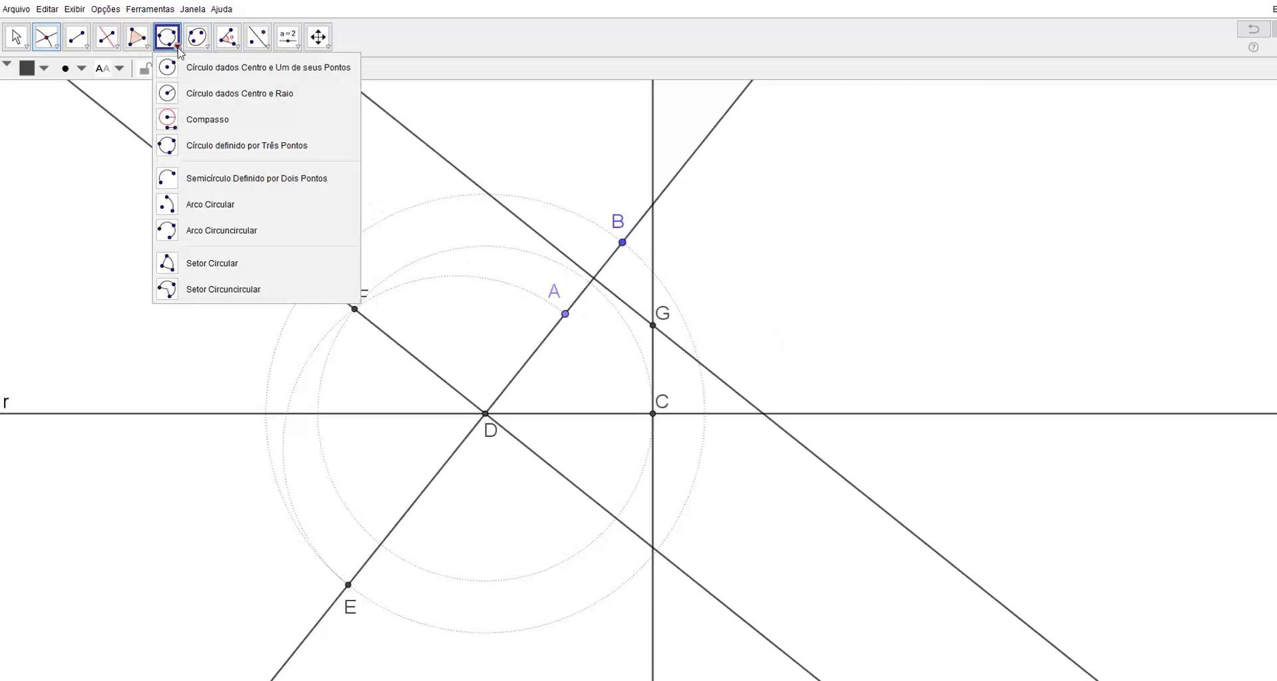
left_click(263, 74)
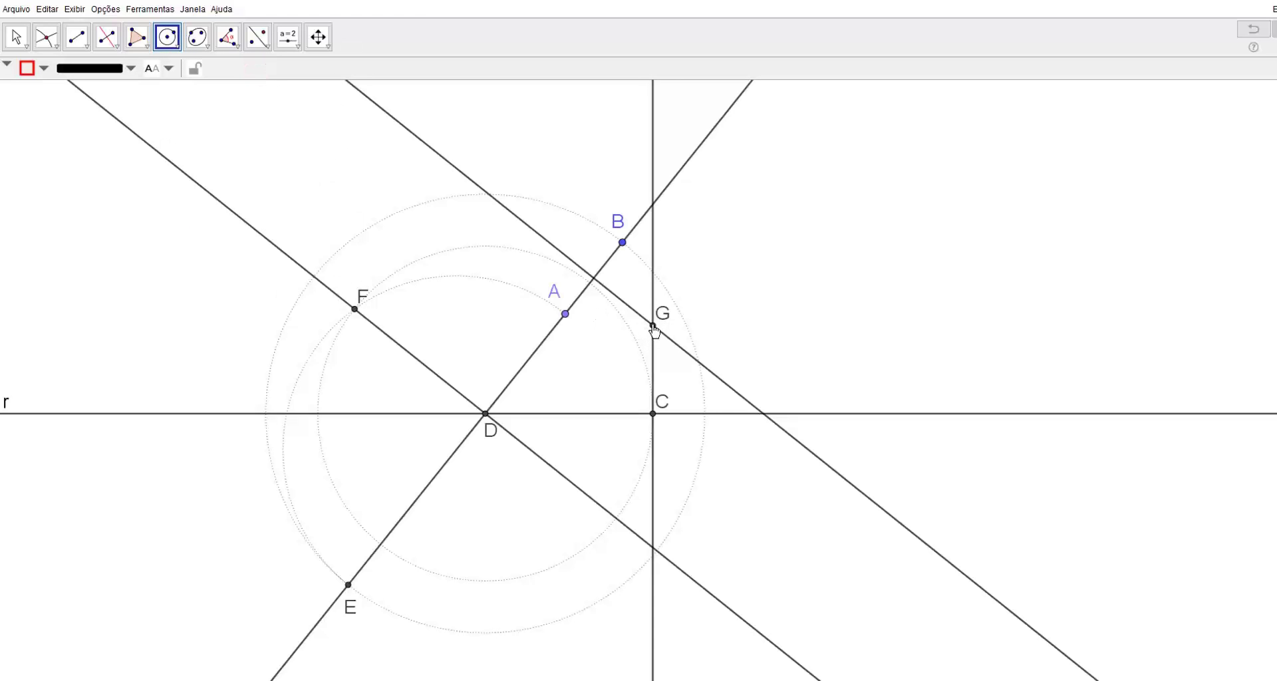
left_click(653, 326)
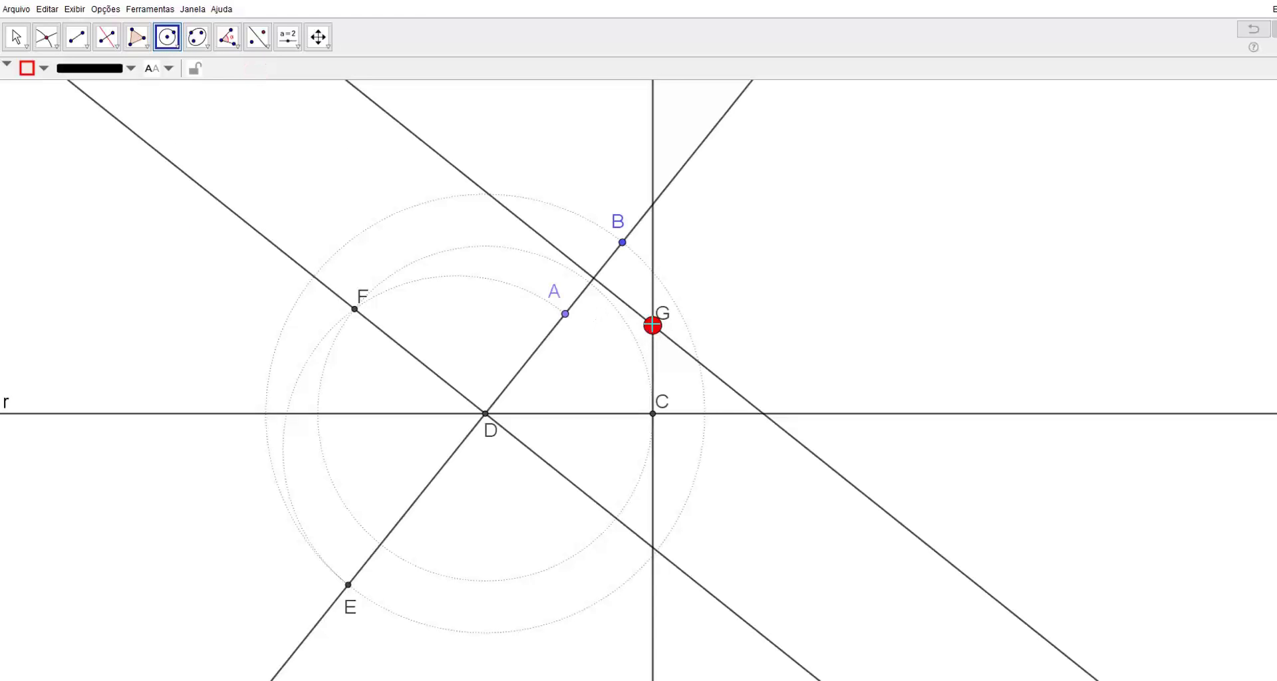
left_click(652, 414)
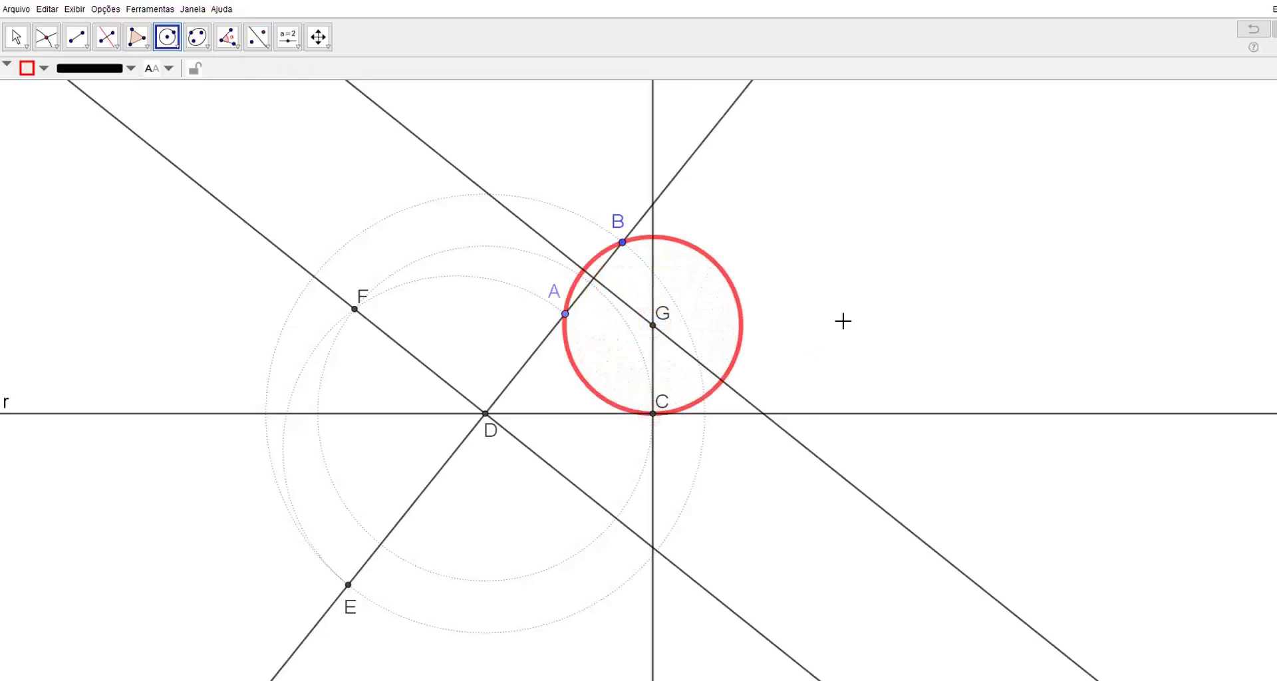
key("Escape")
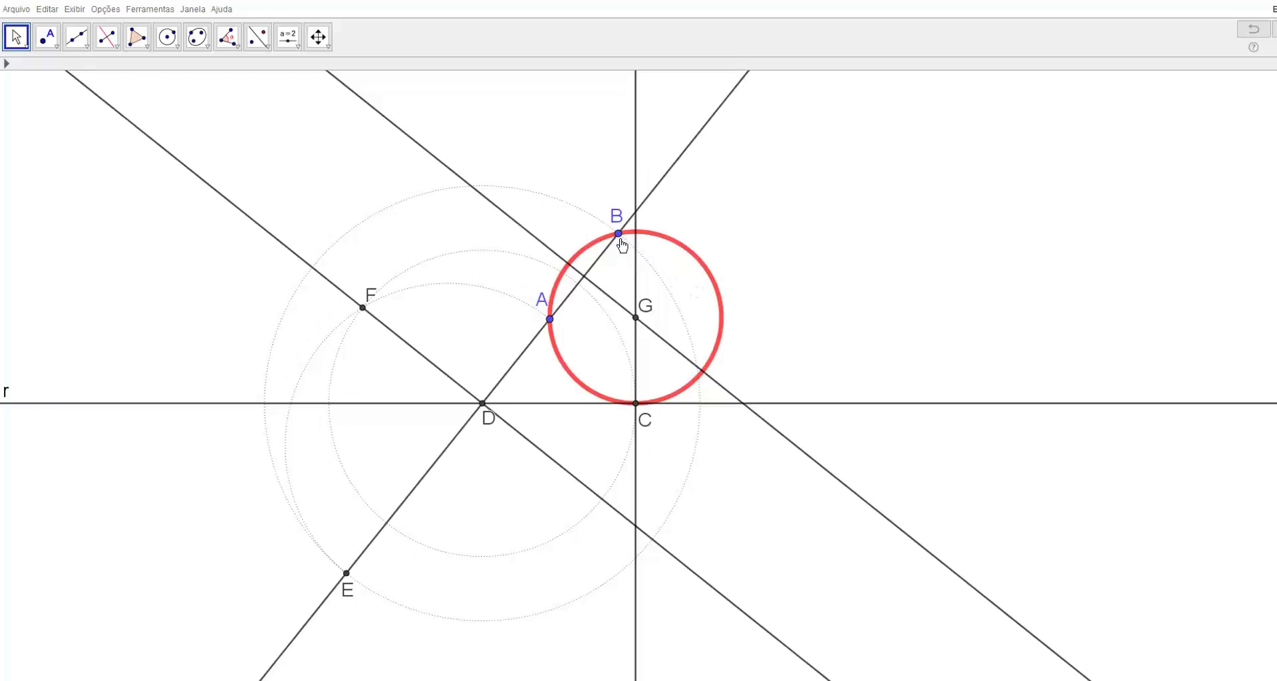
- Test the construction by moving points B and A slightly and shifting line r upward
mouse_move(619, 240)
left_mouse_down()
mouse_move(665, 247)
mouse_move(749, 222)
mouse_move(605, 233)
mouse_move(611, 242)
left_mouse_up()
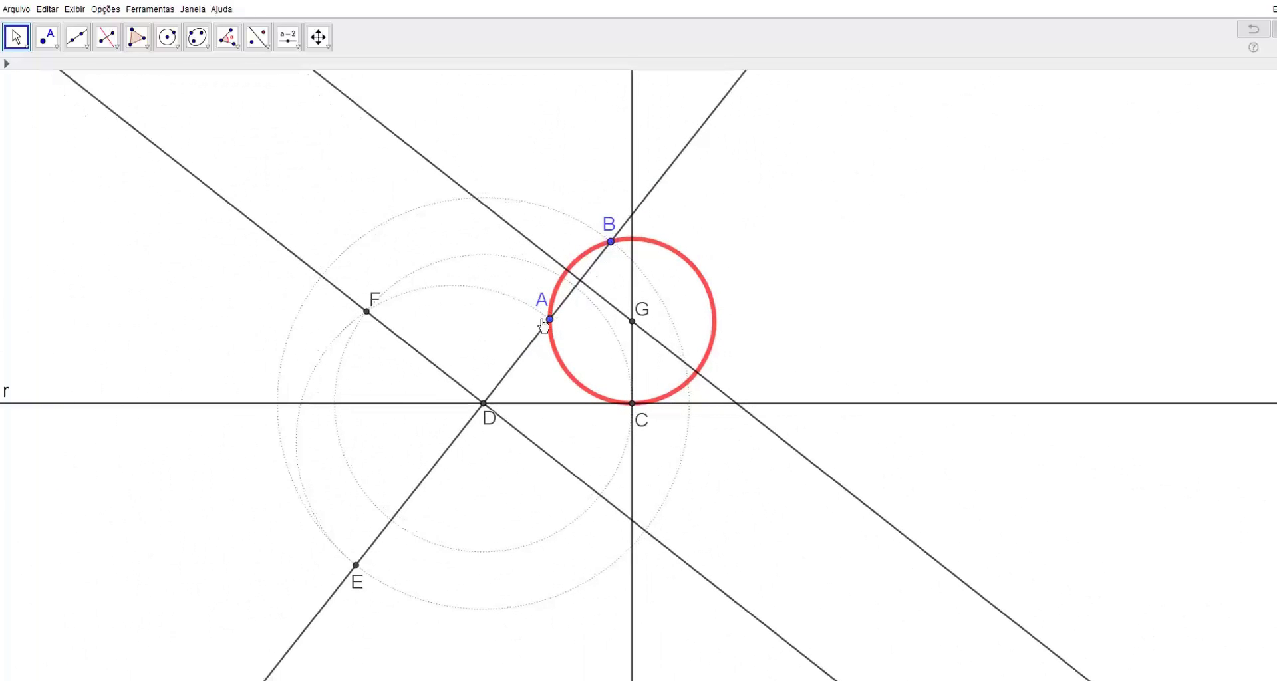
left_click_drag(549, 324, 515, 341)
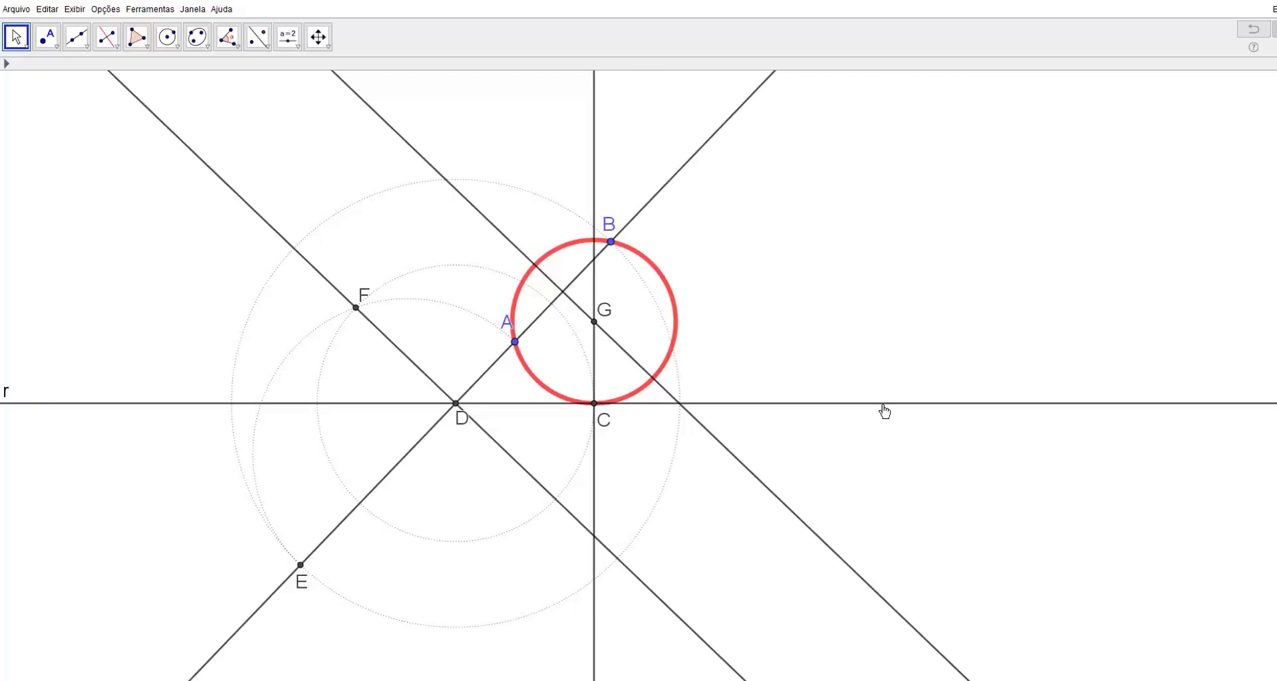
mouse_move(882, 402)
left_mouse_down()
mouse_move(878, 521)
mouse_move(866, 386)
left_mouse_up()
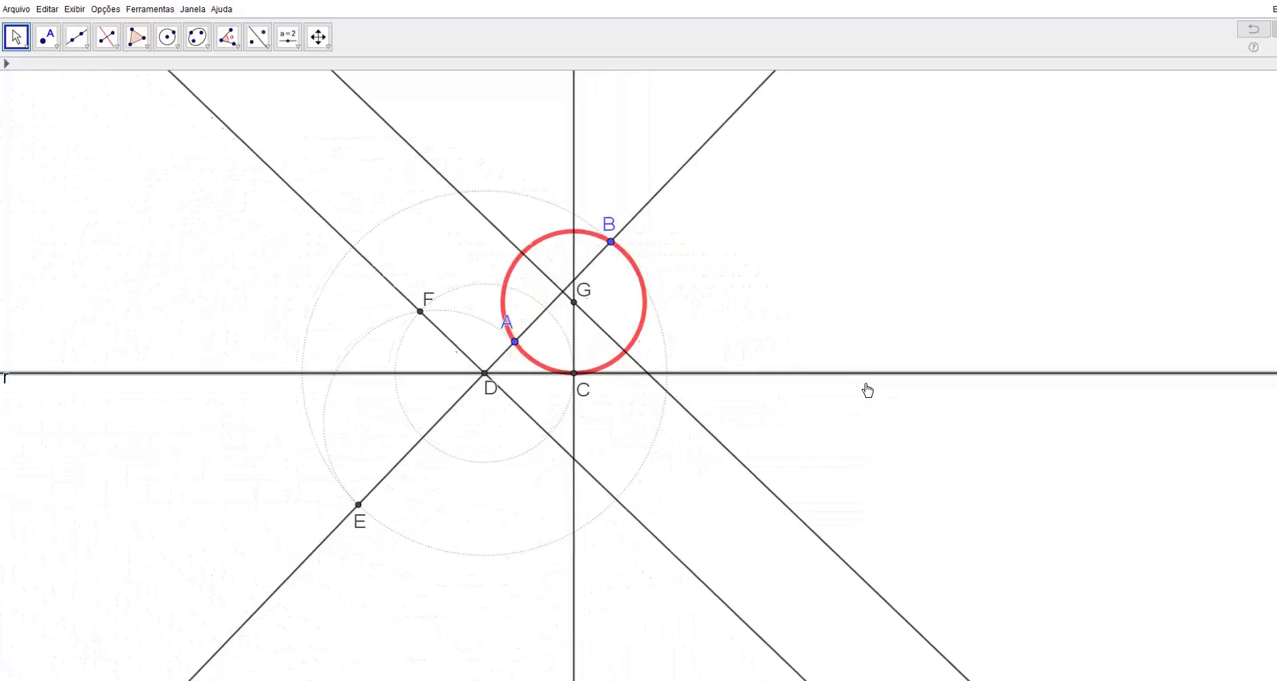